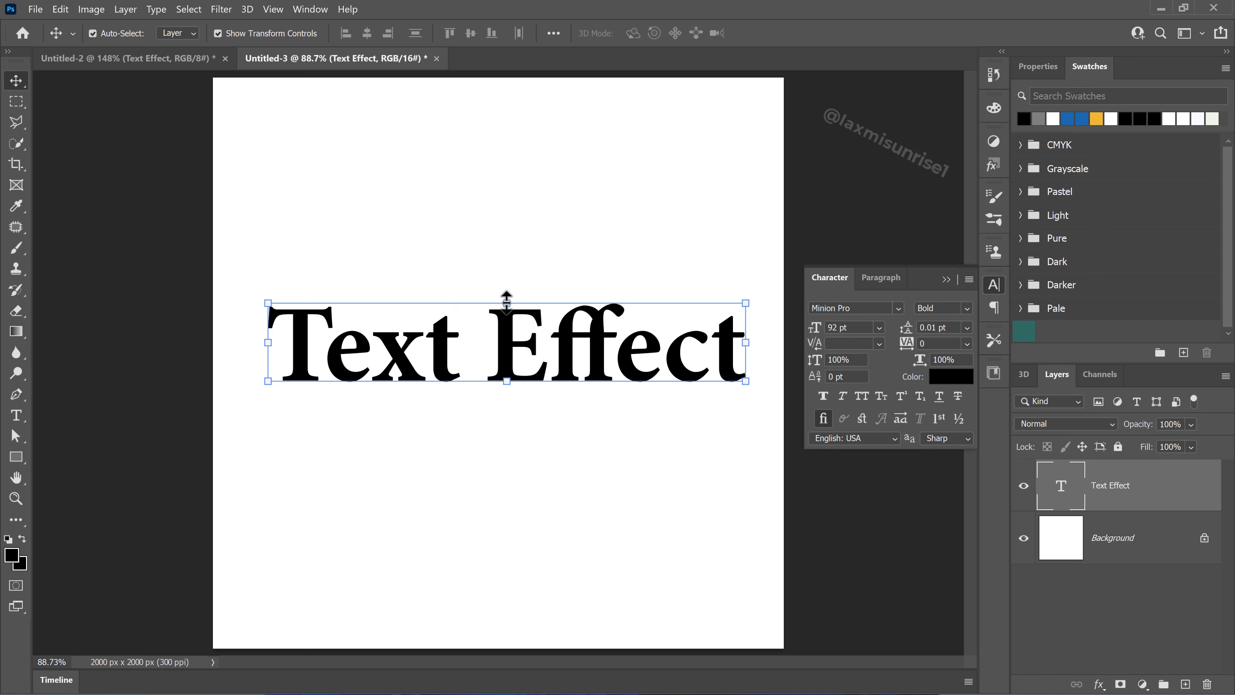
Warp the Text Effect layer with the Rise style, using bend 17%, horizontal distortion 18% and vertical distortion 7%
key("ctrl+t")
left_click(720, 33)
left_click(412, 33)
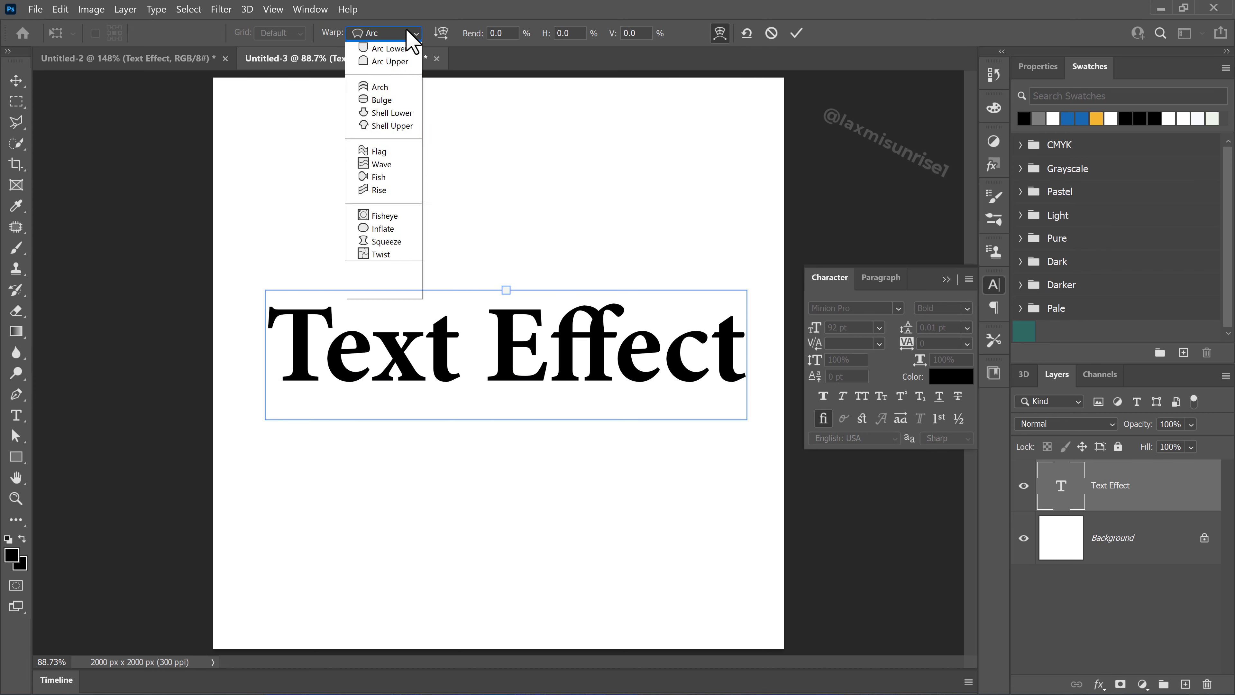
left_click(379, 190)
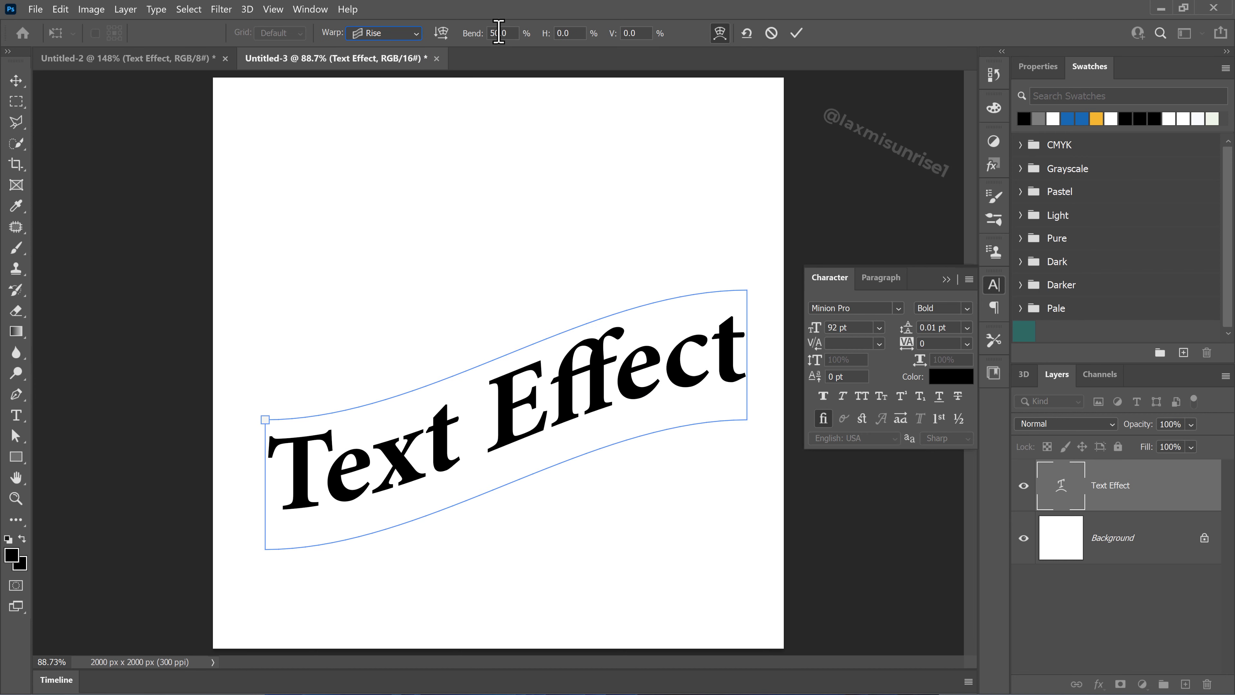
type("17")
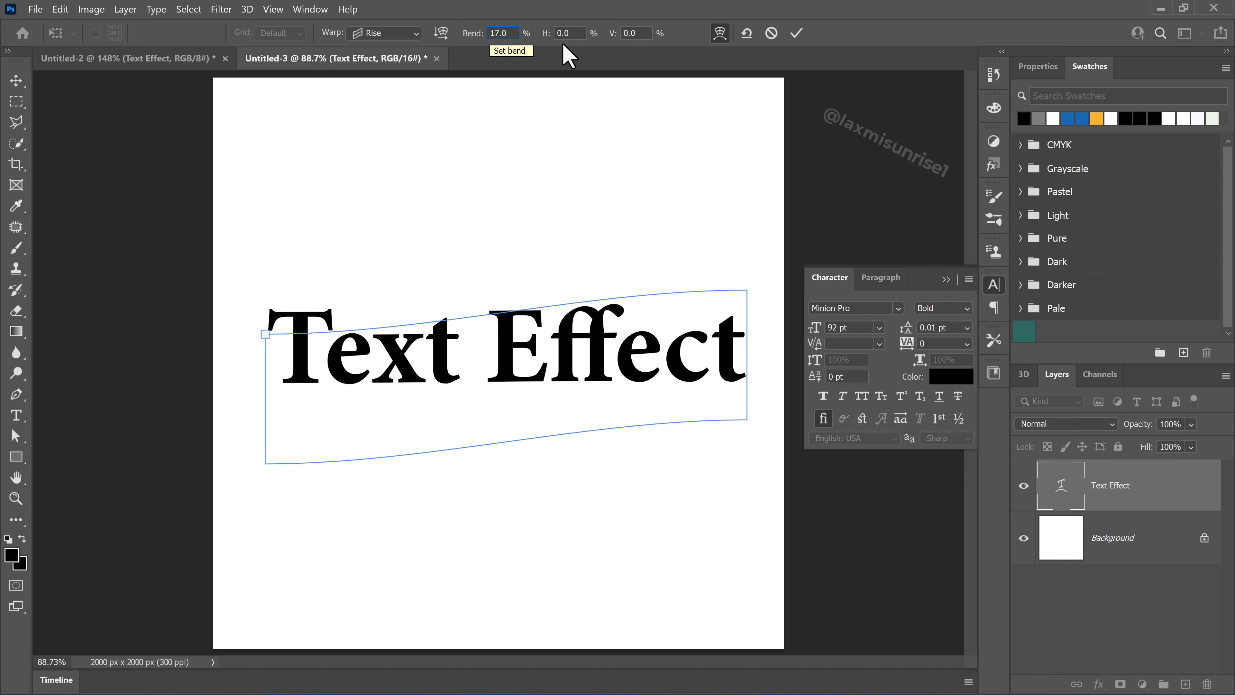
type("18")
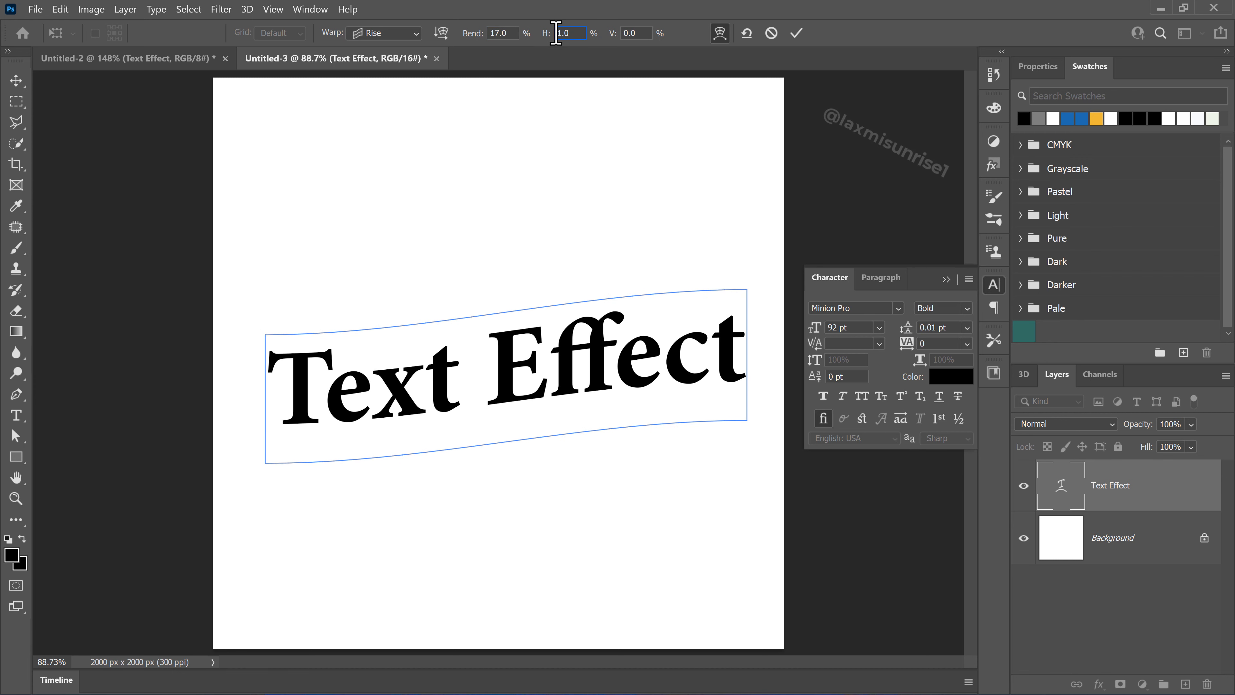
left_click(642, 33)
type("7")
left_click(798, 34)
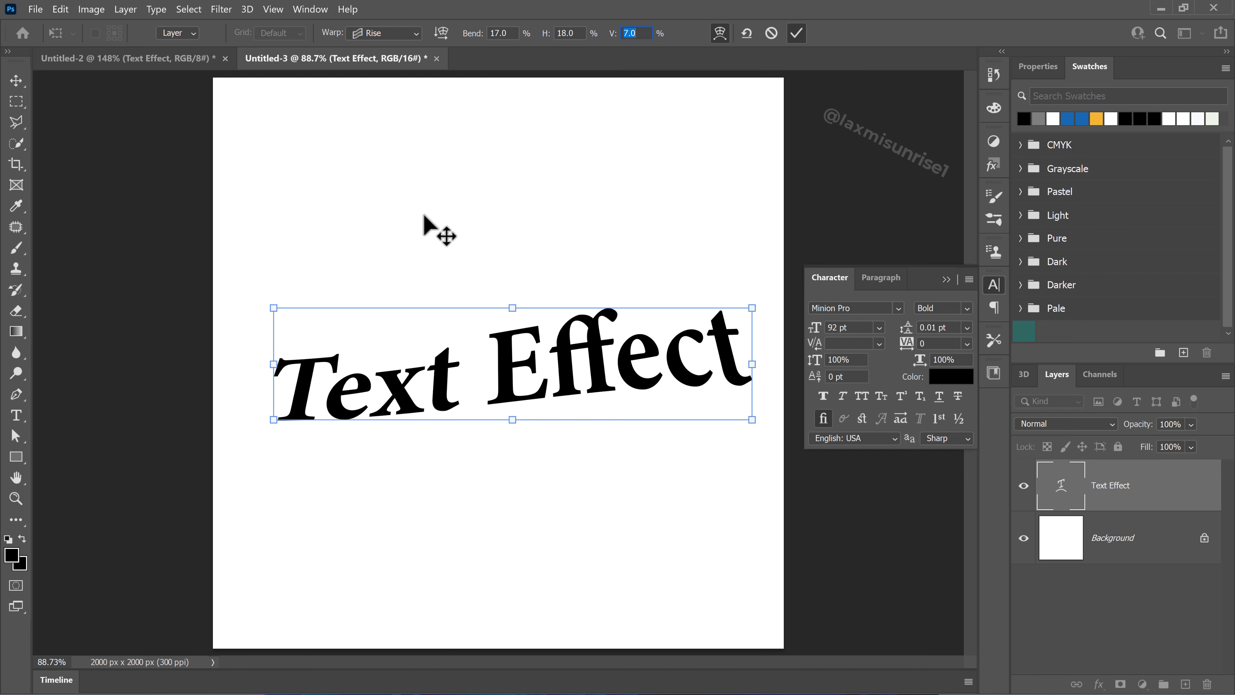
Convert the warped text layer to a smart object and apply a Gaussian Blur to it
left_click(220, 10)
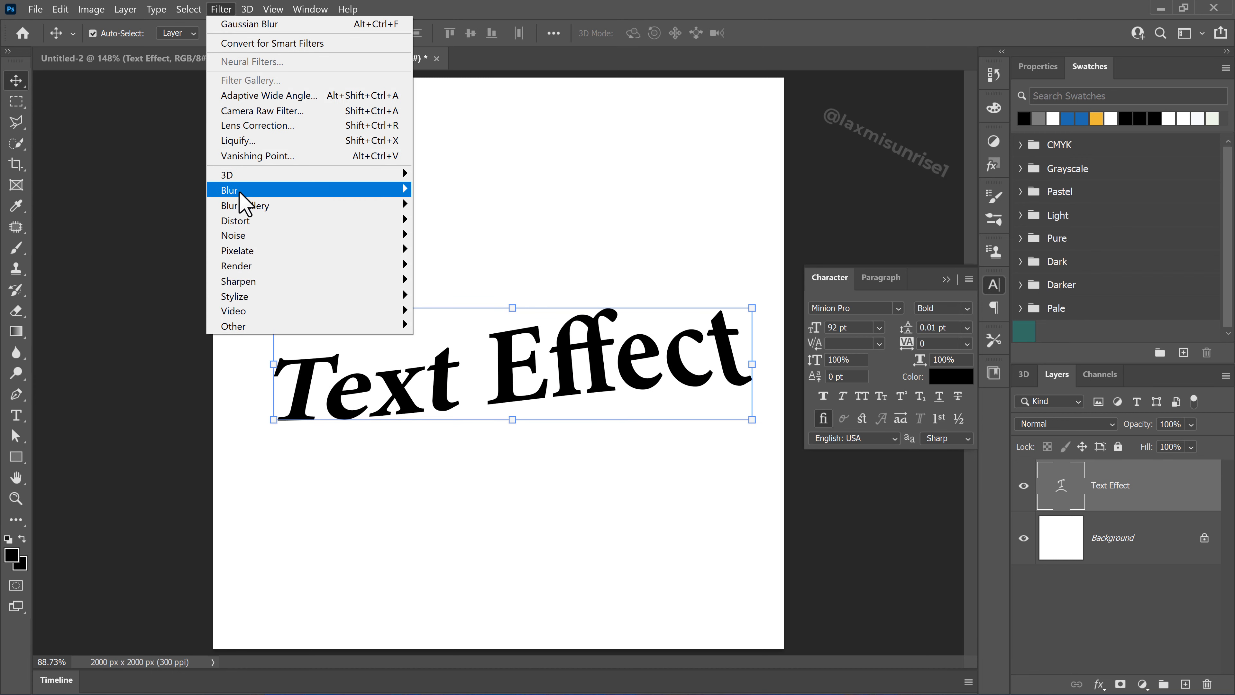
mouse_move(240, 190)
left_click(445, 250)
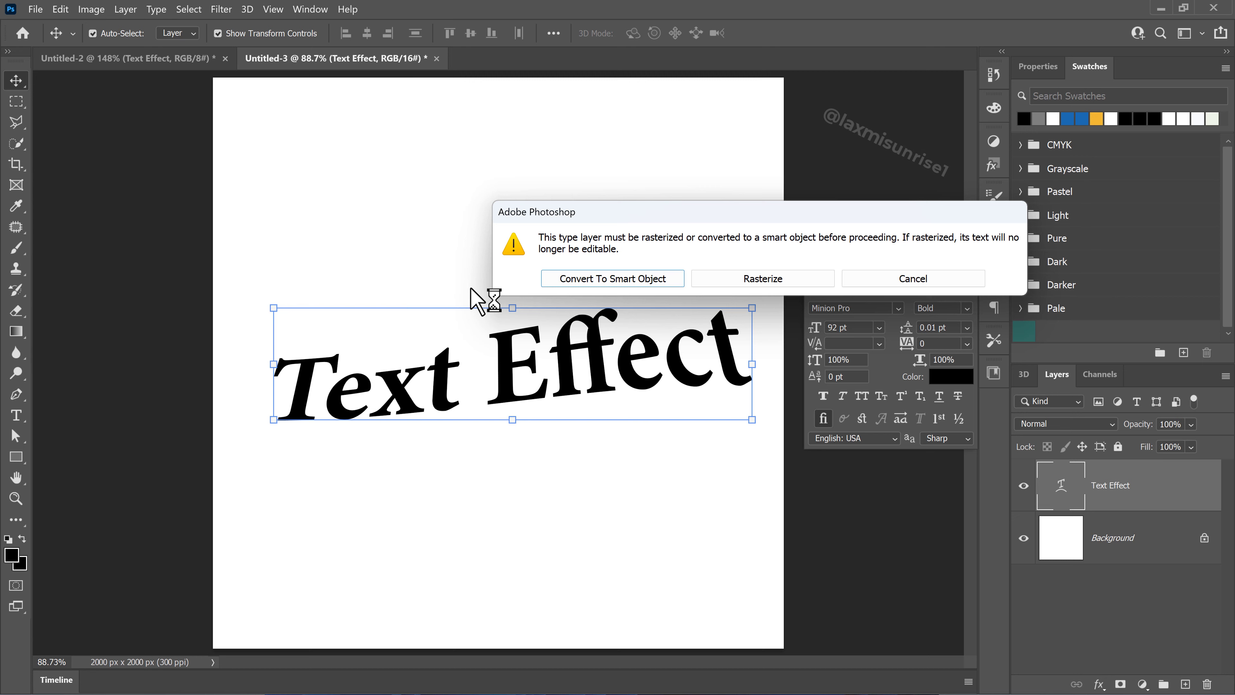
left_click(647, 282)
left_click(357, 233)
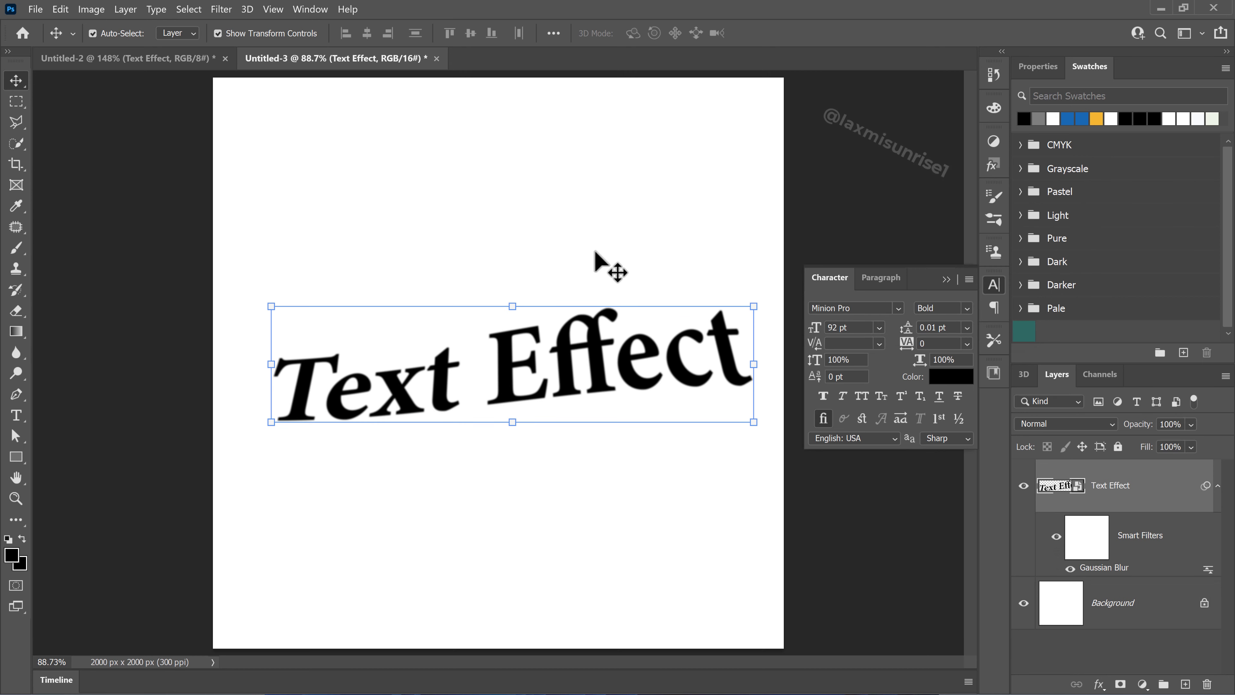
Duplicate the blurred Text Effect layer, keeping the copy hidden beneath the original
key("ctrl+j")
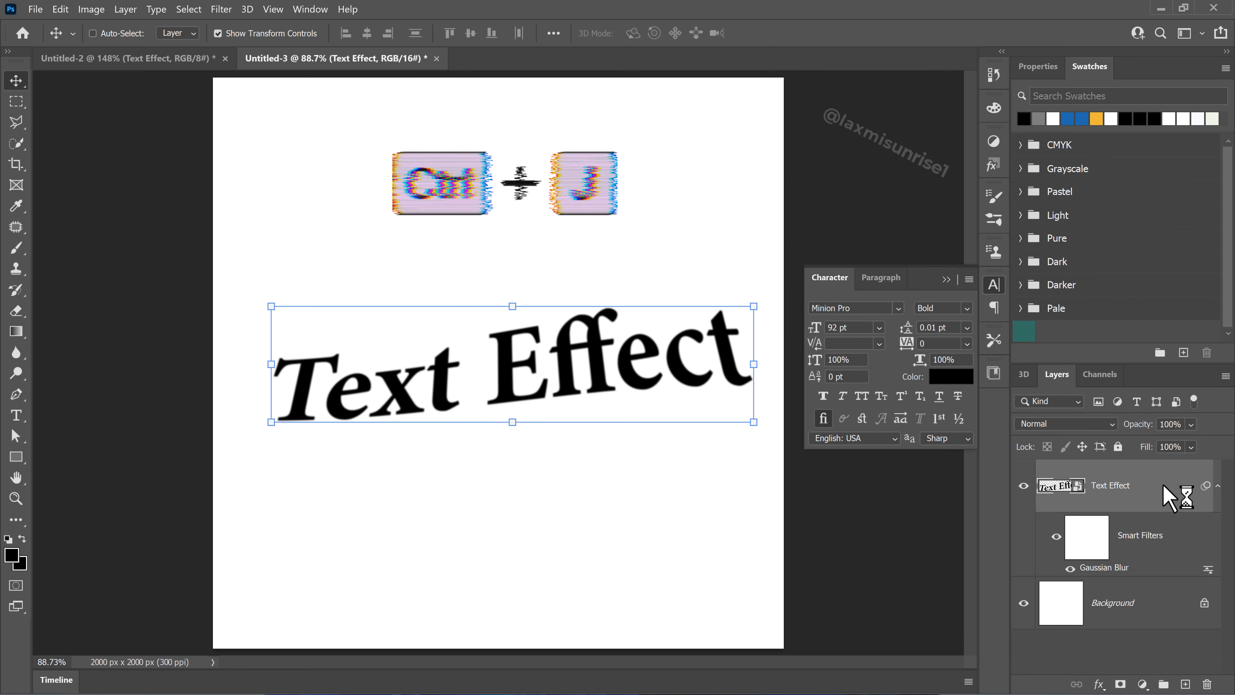
scroll(1169, 481, "down", 2)
scroll(1126, 511, "up", 2)
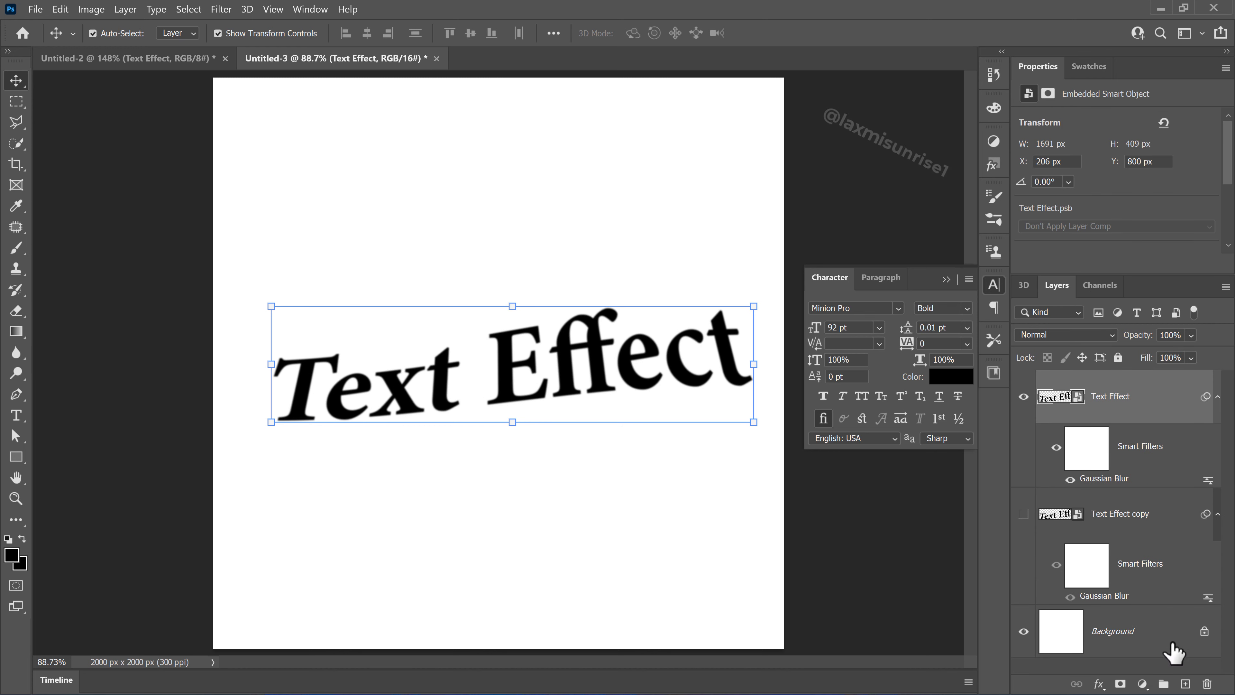
Add a Gradient Map adjustment layer above the text and open its gradient for editing, moved clear of the artwork
left_click(1142, 683)
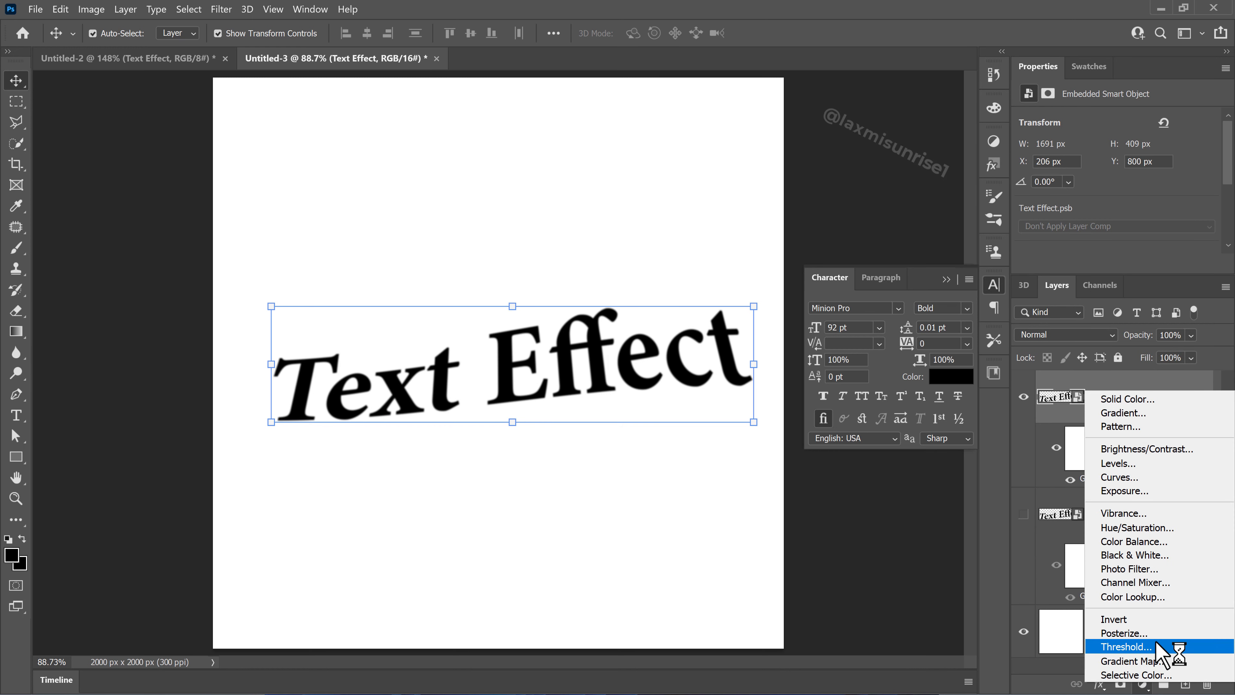
left_click(1137, 661)
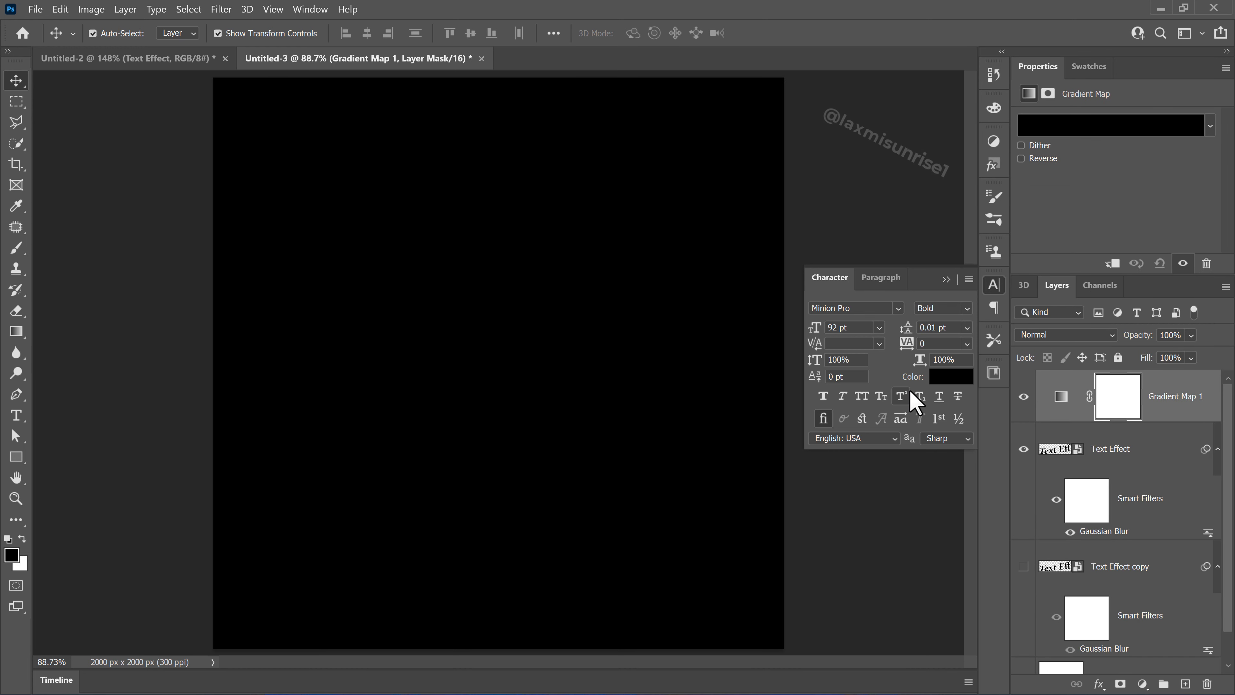
left_click(1105, 128)
left_click_drag(341, 121, 835, 196)
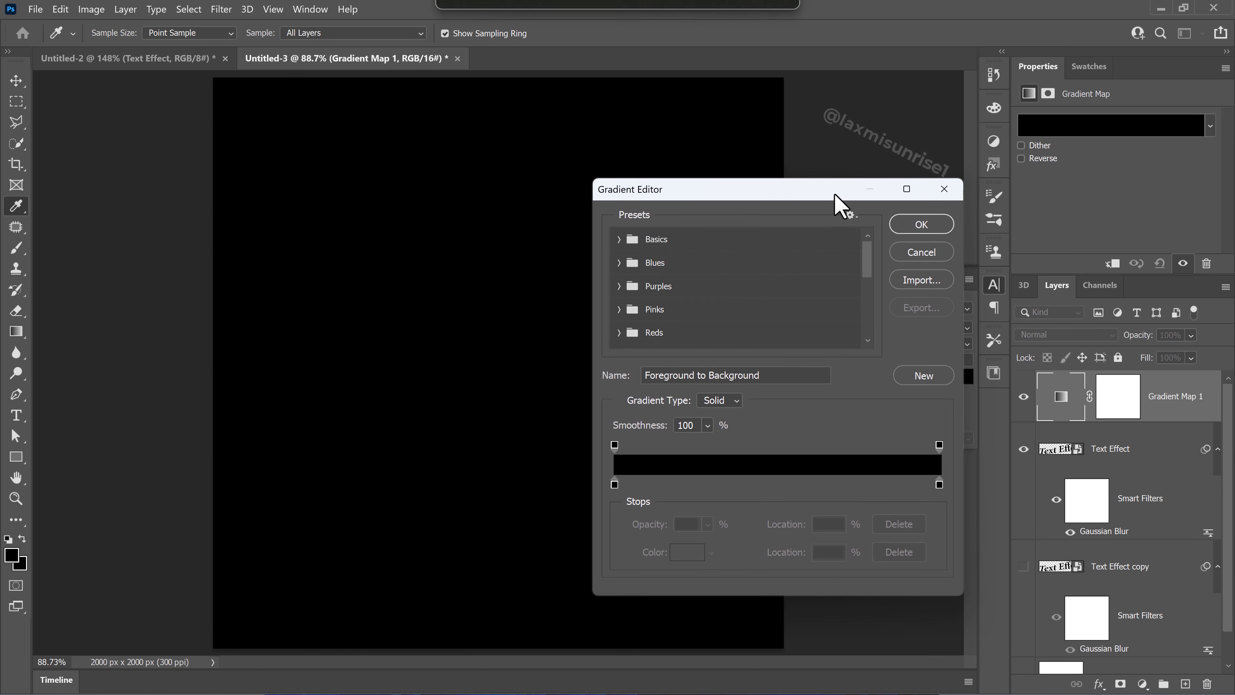
Add a dark grey (#363636) stop at 21% of the gradient and set the starting stop to black
double_click(681, 484)
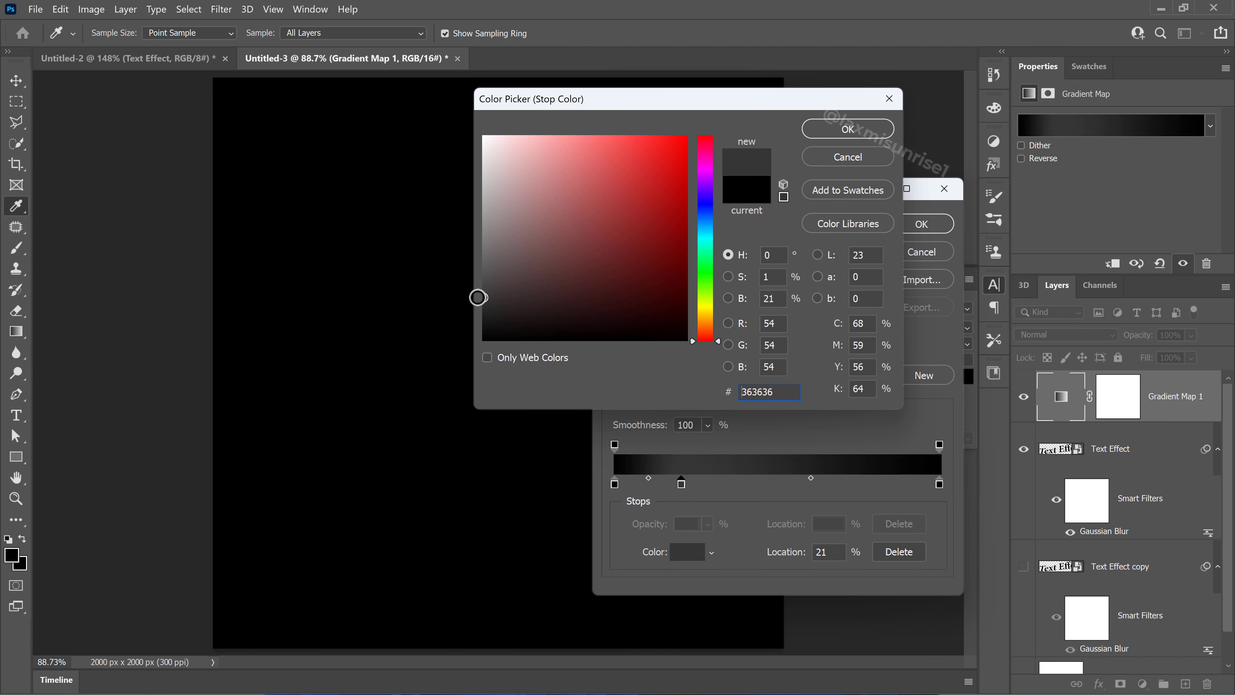
left_click(847, 129)
double_click(614, 484)
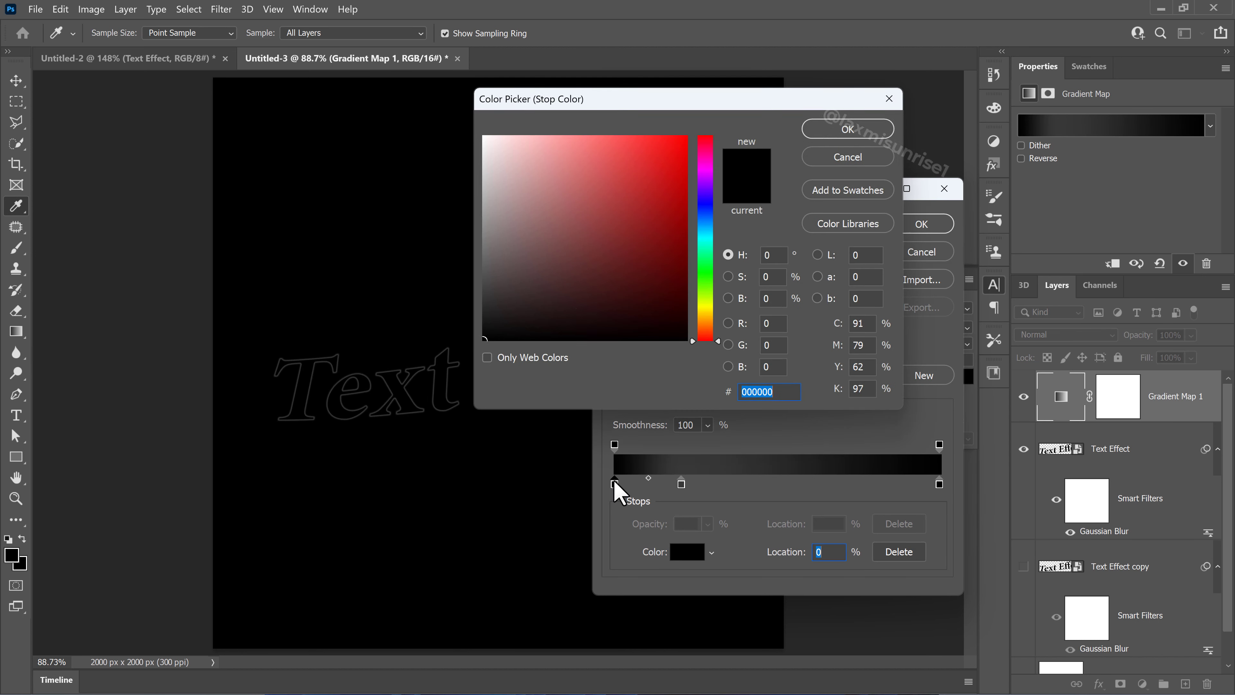
left_click(578, 344)
left_click(858, 133)
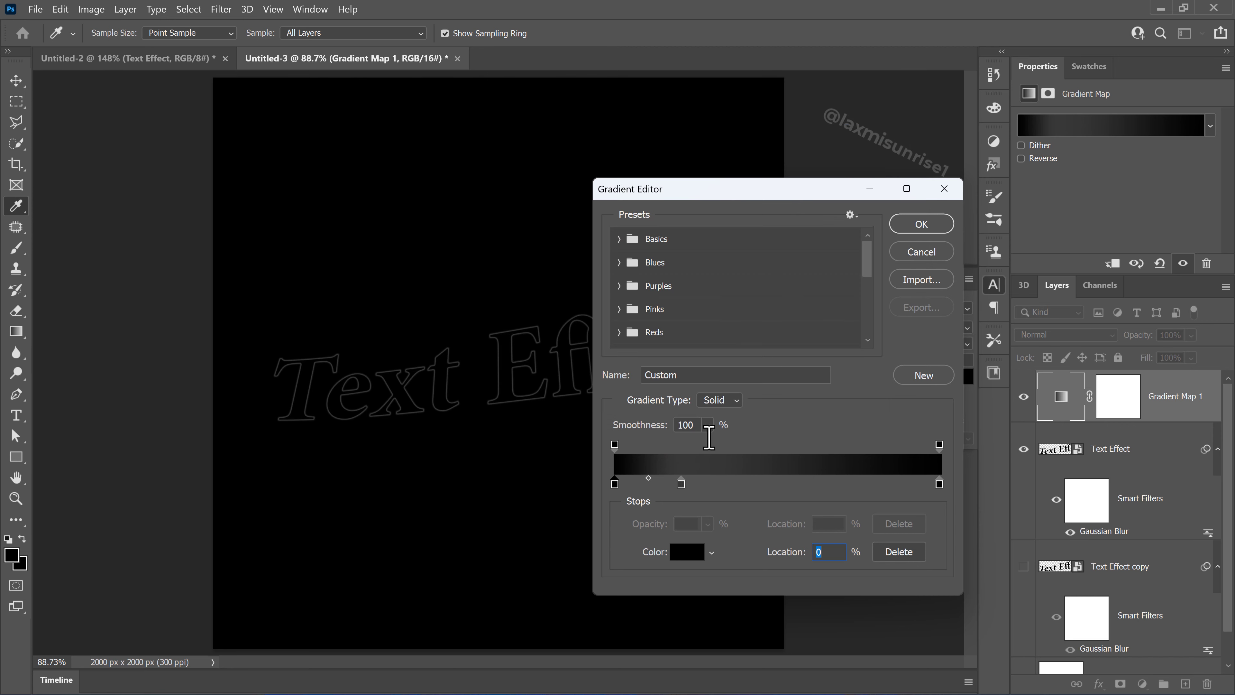
Add a light grey (#c2c2c2) colour stop at 39% of the gradient
left_click(747, 484)
double_click(746, 484)
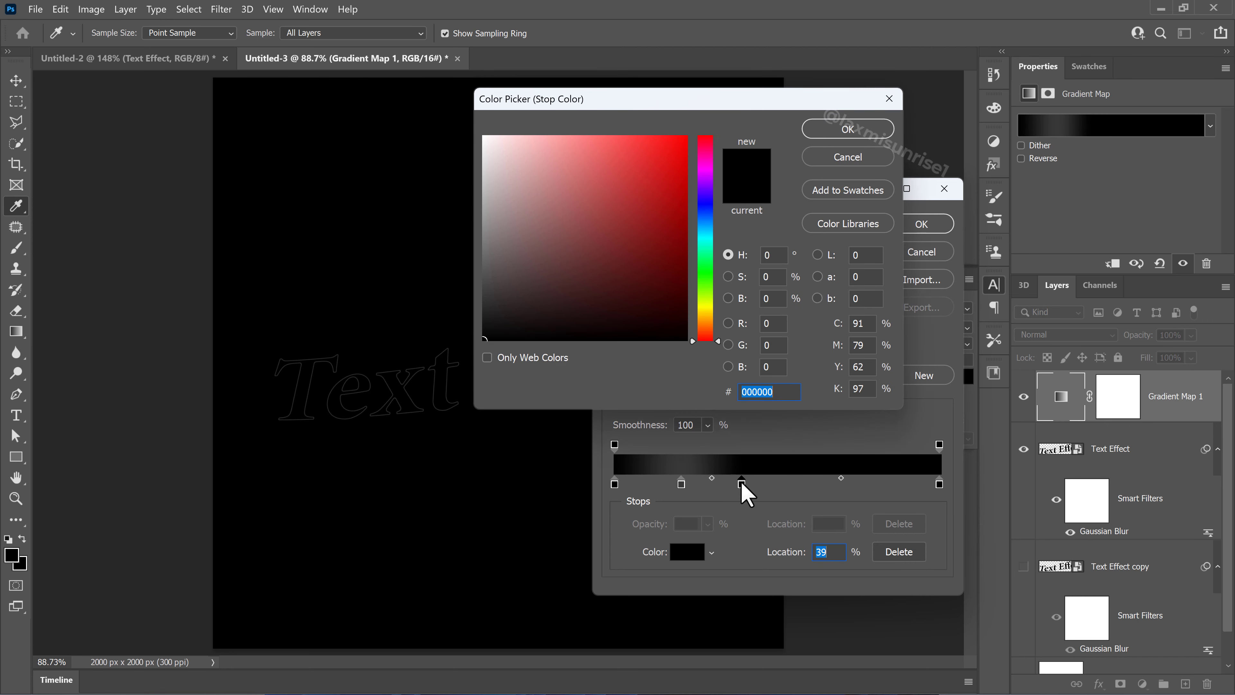
left_click(484, 185)
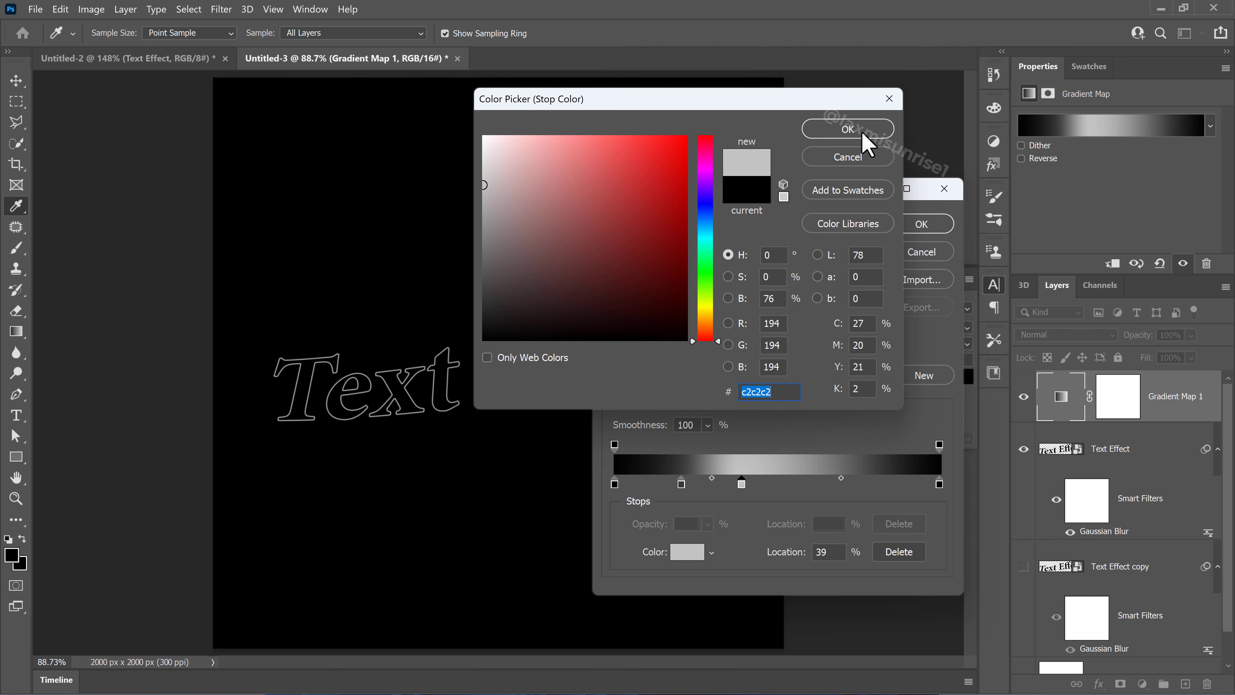
key("Return")
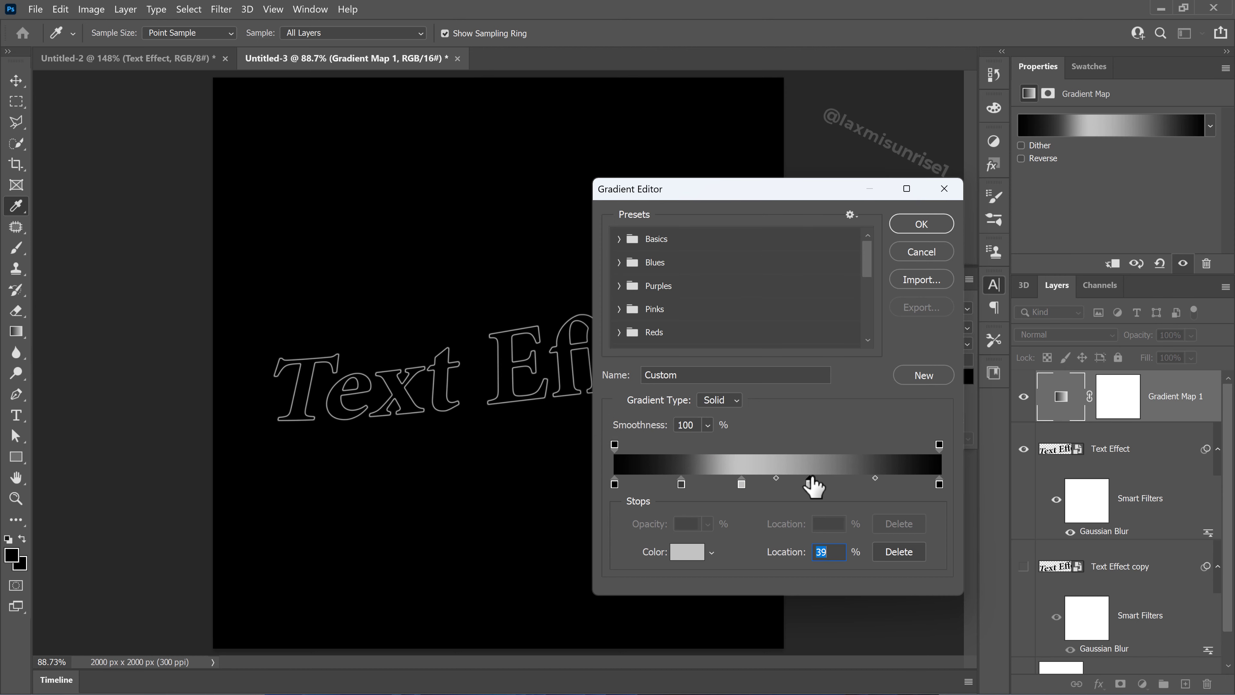
Add a dark grey (#474747) colour stop at 60% of the gradient
left_click(810, 483)
double_click(810, 483)
left_click(477, 285)
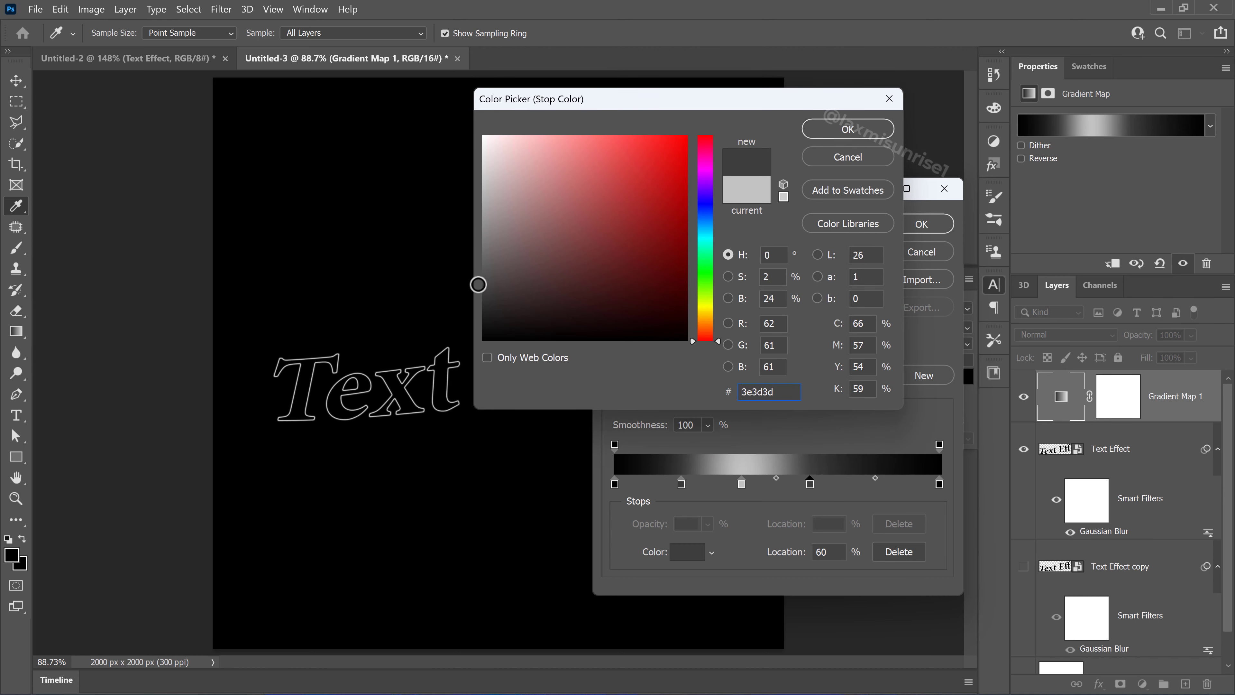
left_click(846, 132)
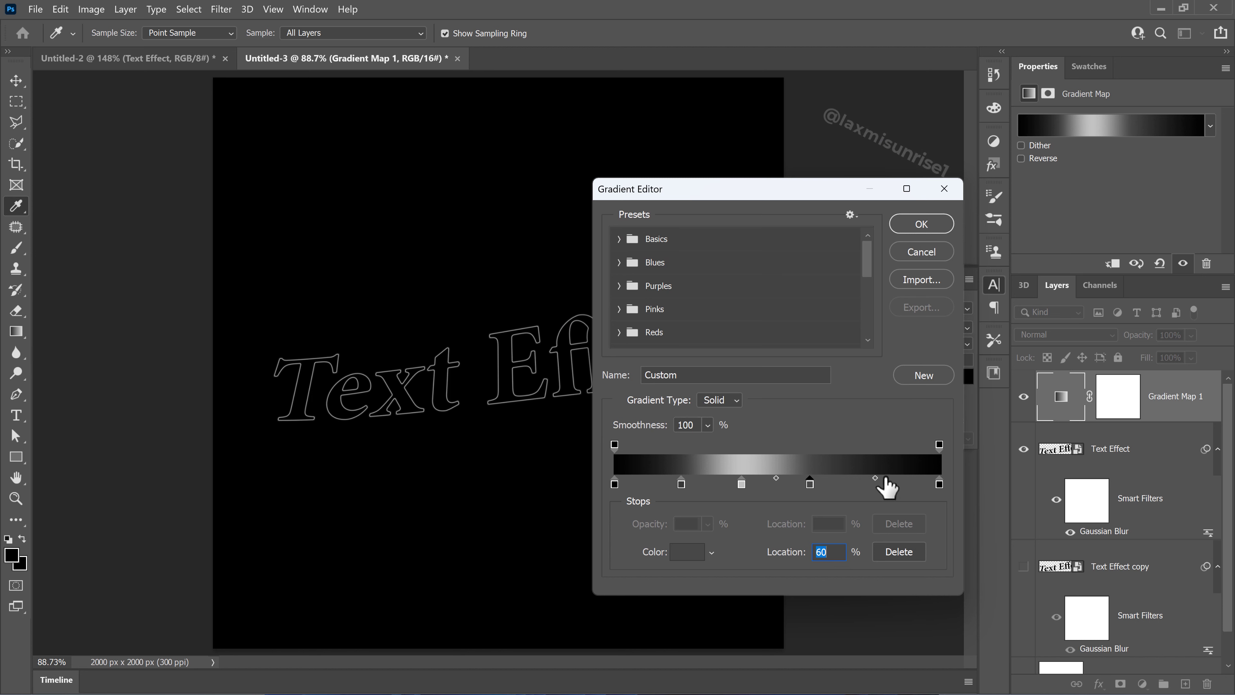
Add a light grey stop at 81%, shift the first dark grey stop to 18% and apply the gradient
left_click(878, 482)
double_click(878, 482)
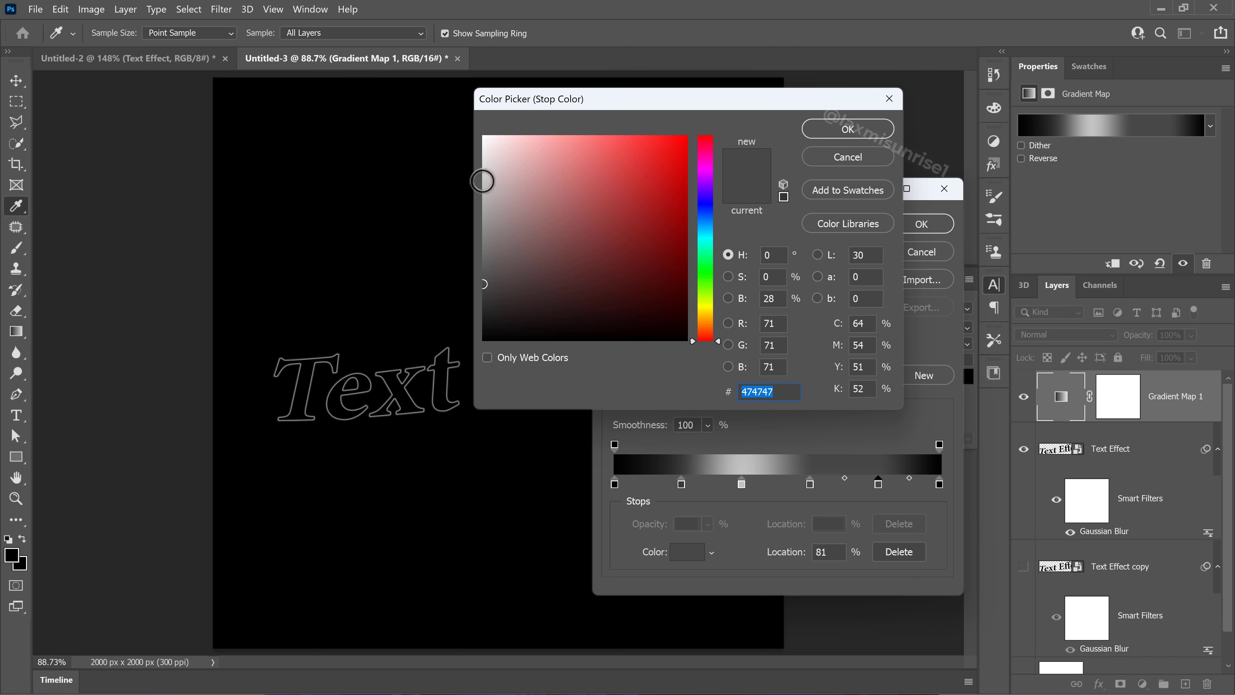
left_click(483, 181)
left_click(827, 133)
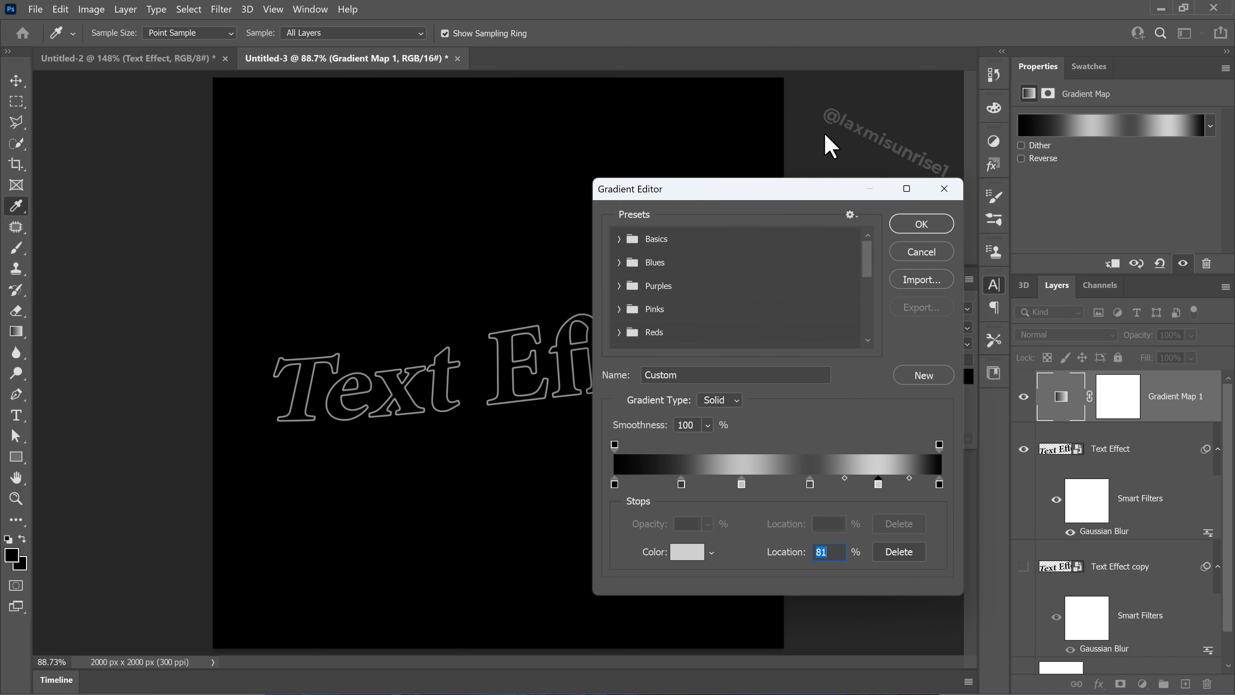
double_click(938, 484)
left_click(840, 133)
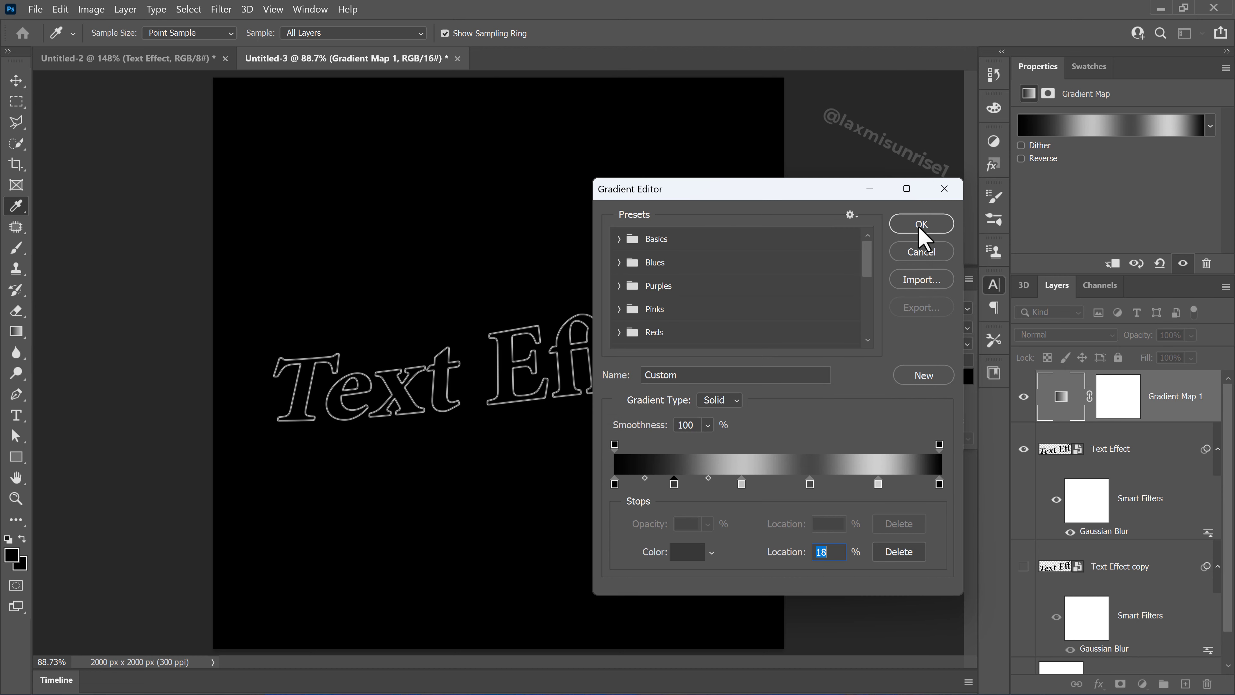
left_click(922, 224)
Add a second Gradient Map adjustment layer and give its gradient a red (#ff3c3c) stop at 22%
left_click(1142, 684)
left_click(1110, 662)
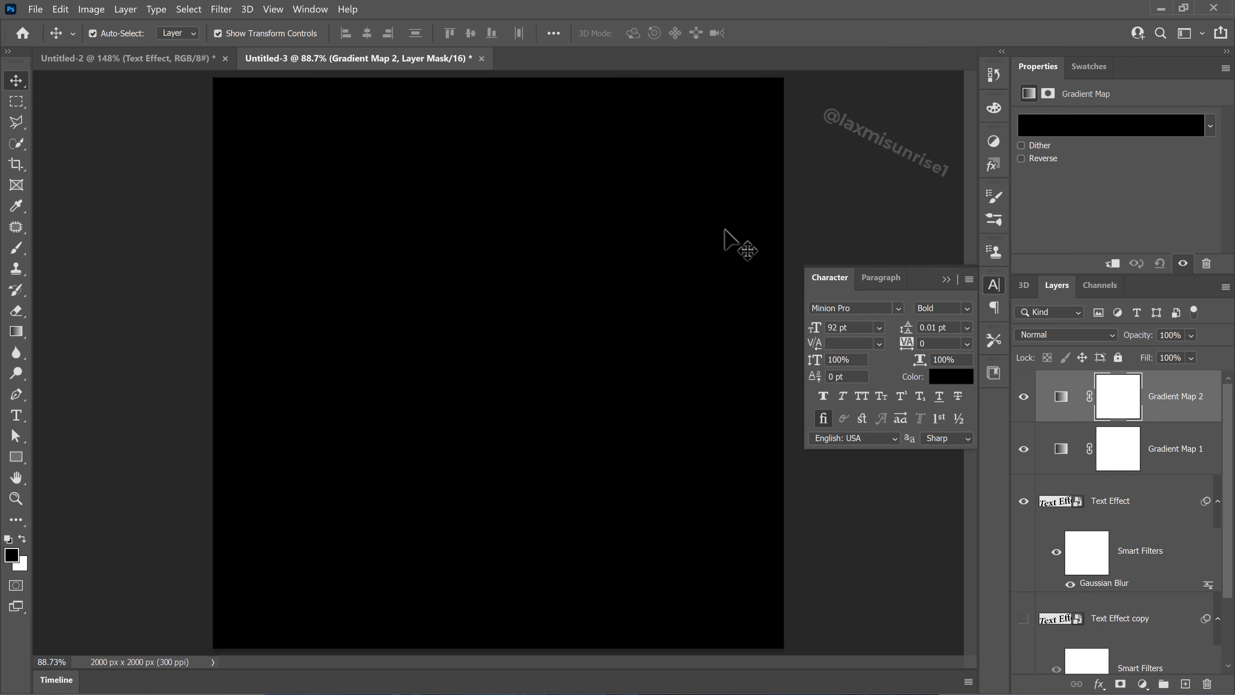
left_click(1101, 127)
left_click(684, 483)
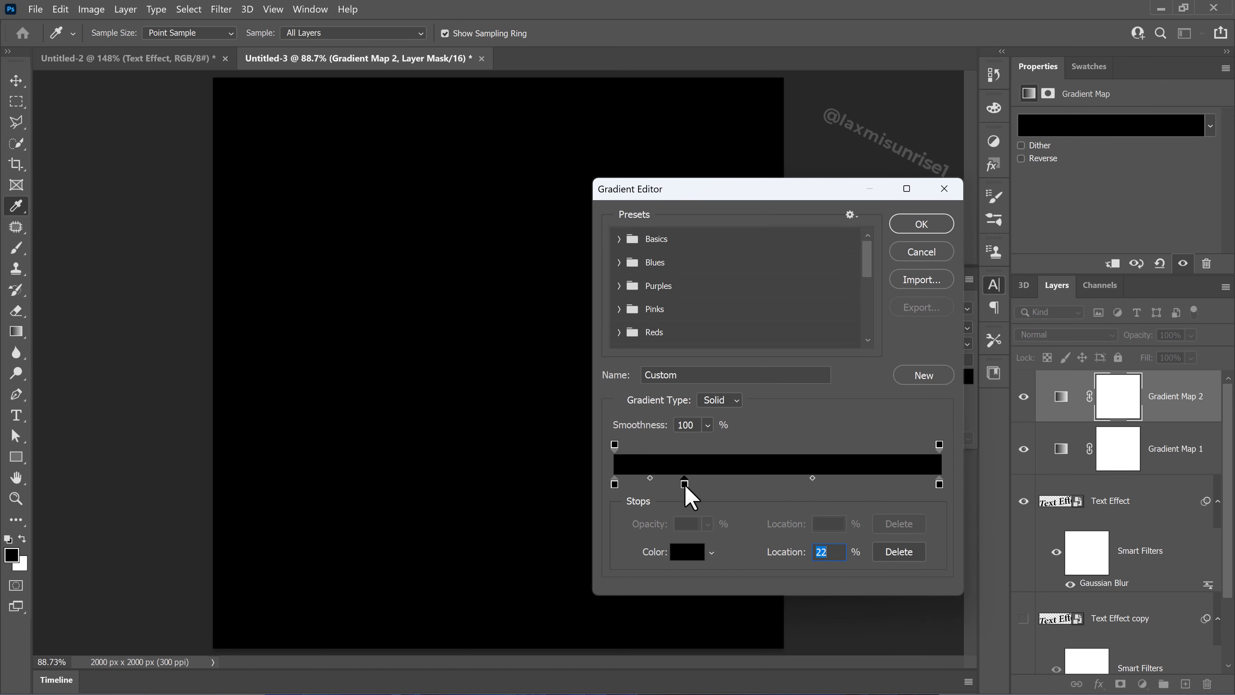
double_click(685, 484)
left_click_drag(680, 171, 639, 137)
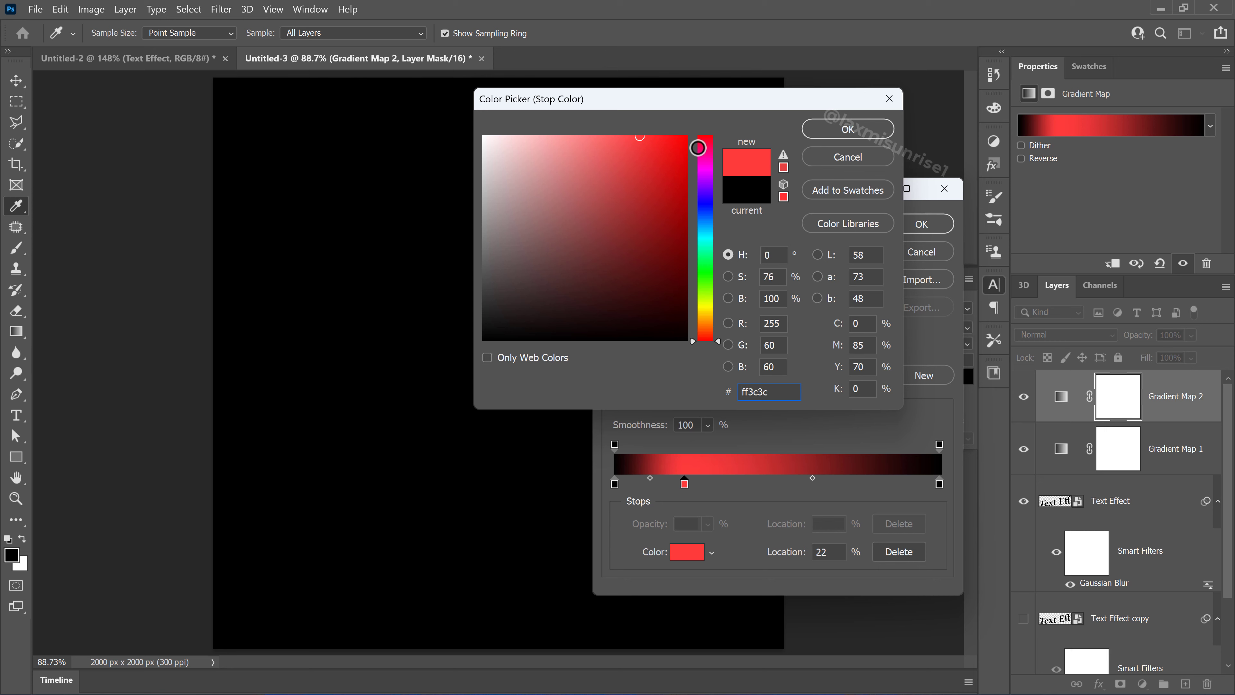
left_click(855, 136)
Add a yellow (#f9d300) stop at 56%, make the end stop white and apply the second gradient
left_click(796, 484)
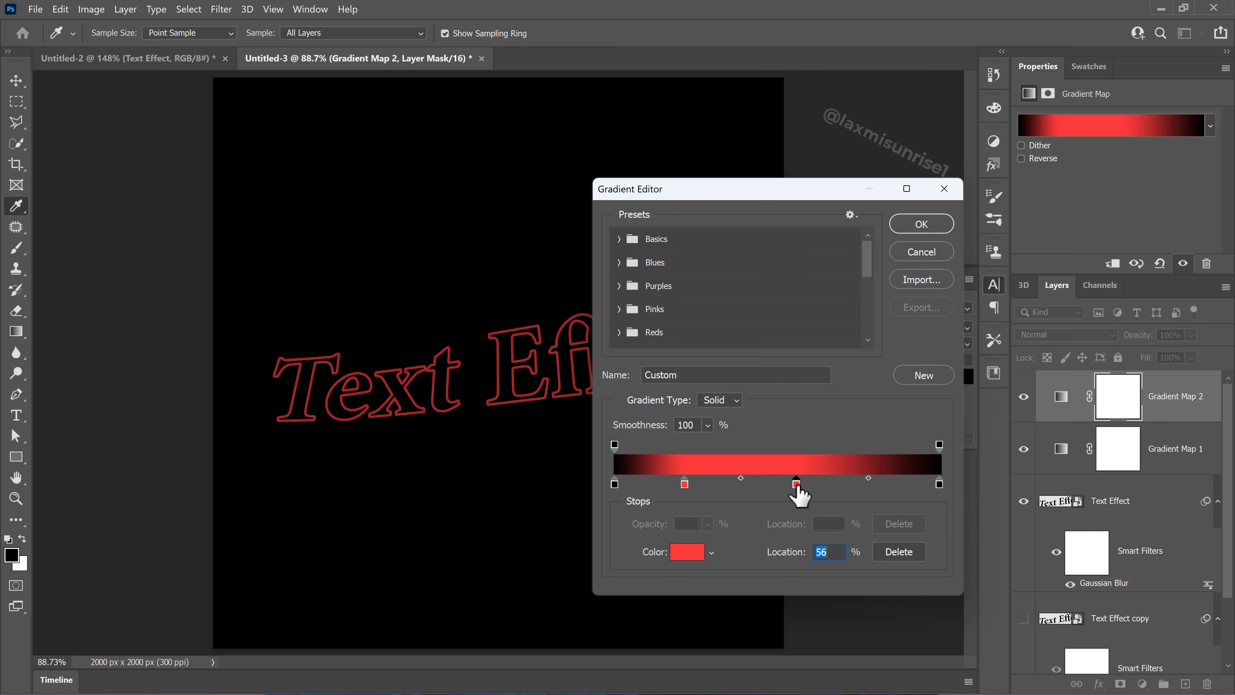
double_click(795, 484)
left_click_drag(705, 325, 705, 315)
left_click(686, 141)
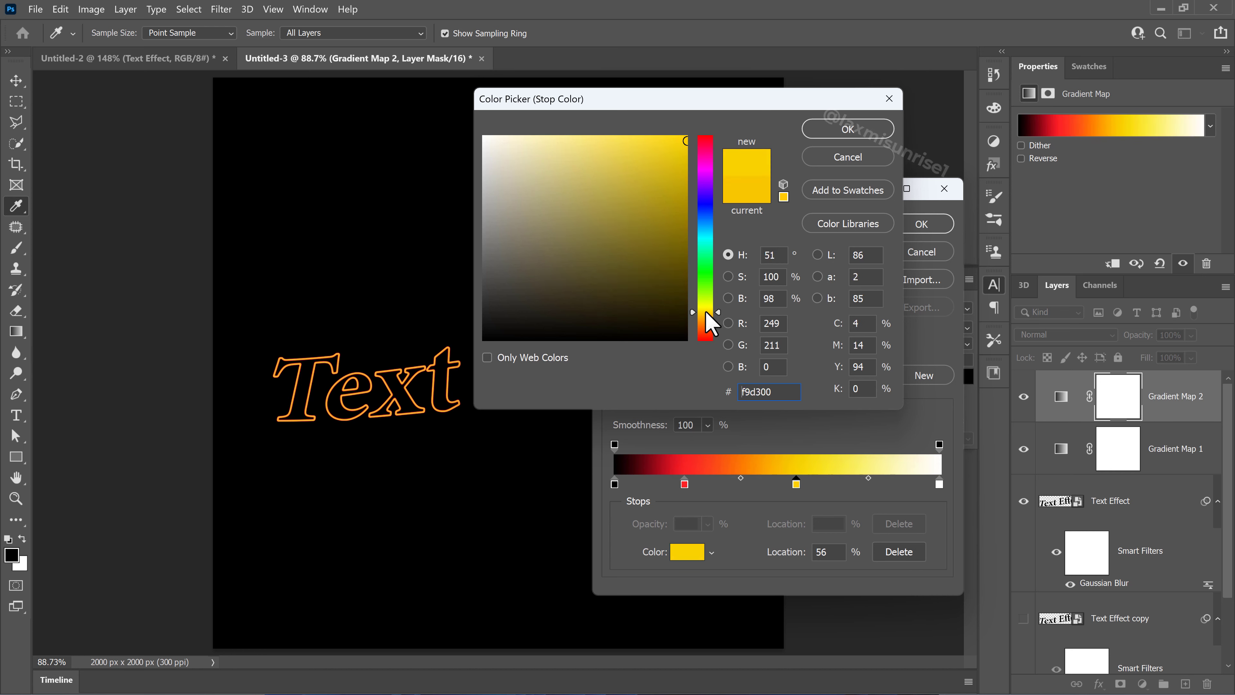
left_click(828, 131)
left_click(921, 224)
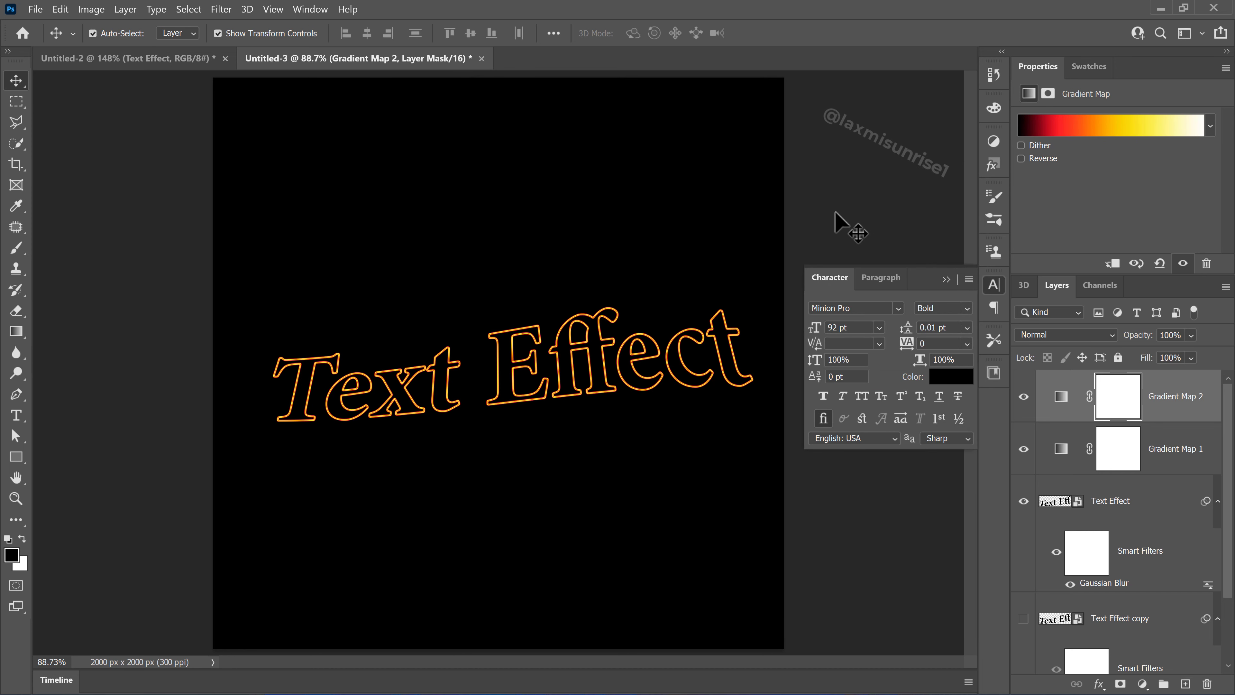
Add a Bevel & Emboss effect to the Text Effect layer using Stroke Emboss, 100% depth, 5 px size and 7 px soften
left_click(1151, 501)
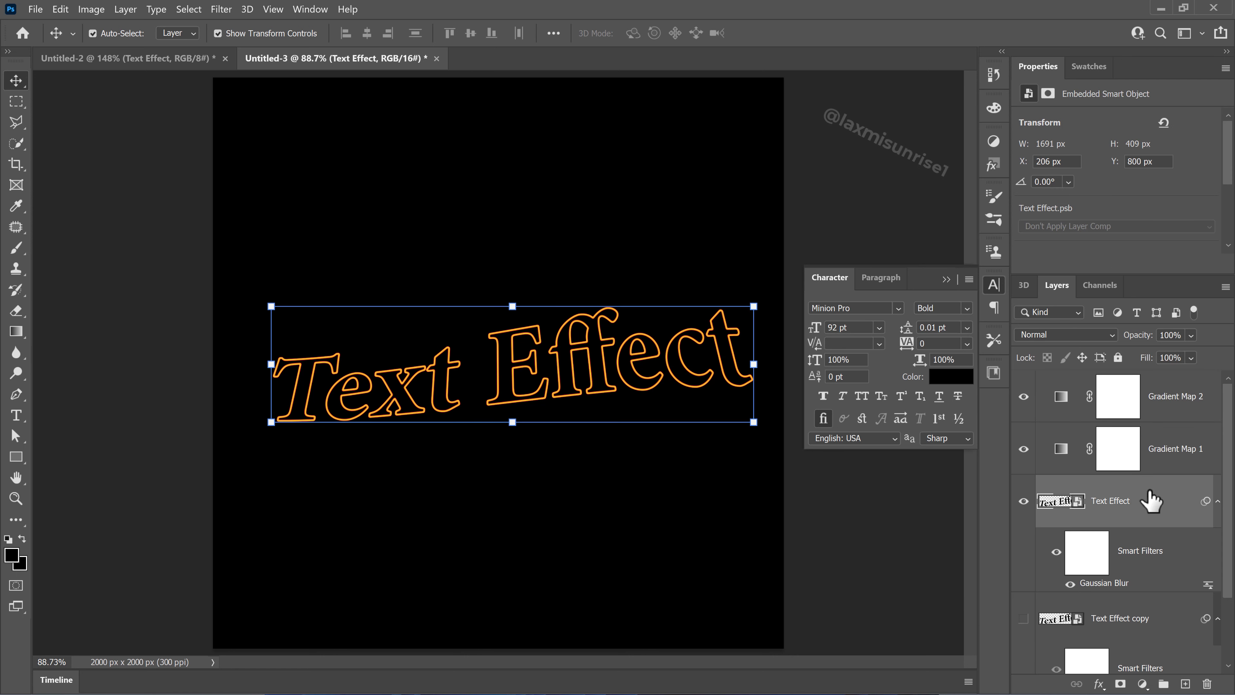
left_click(1099, 683)
left_click(1141, 552)
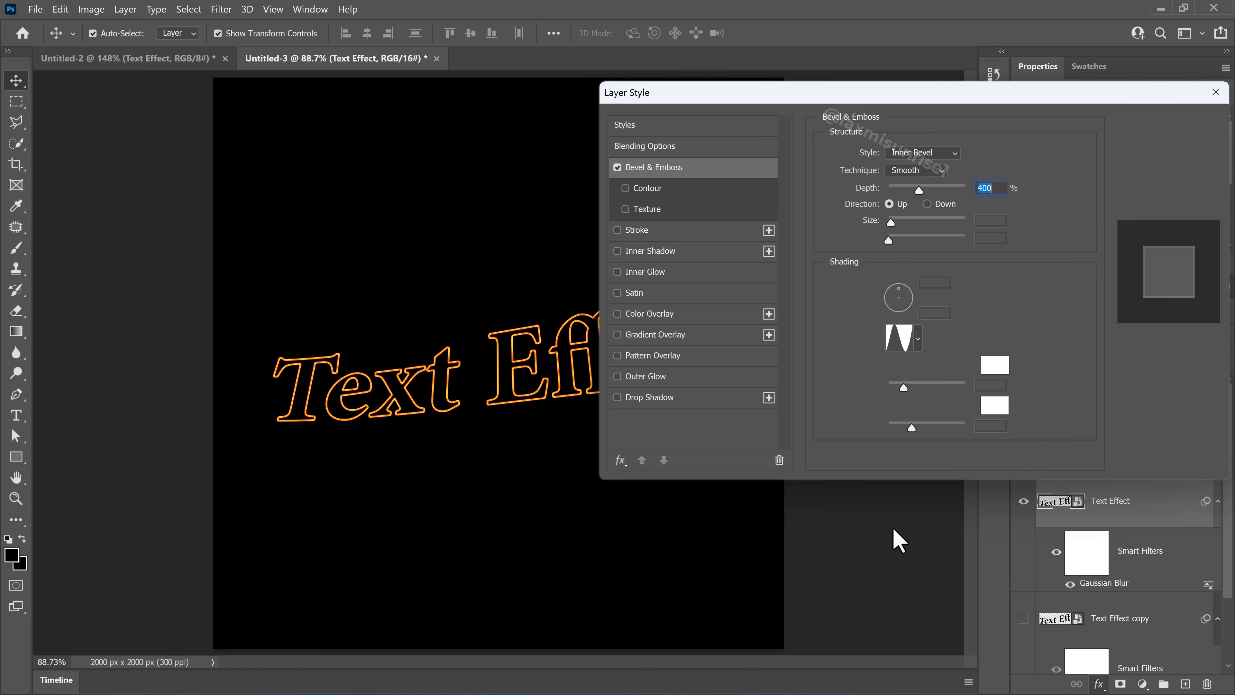
left_click_drag(1018, 94, 1005, 222)
left_click(914, 279)
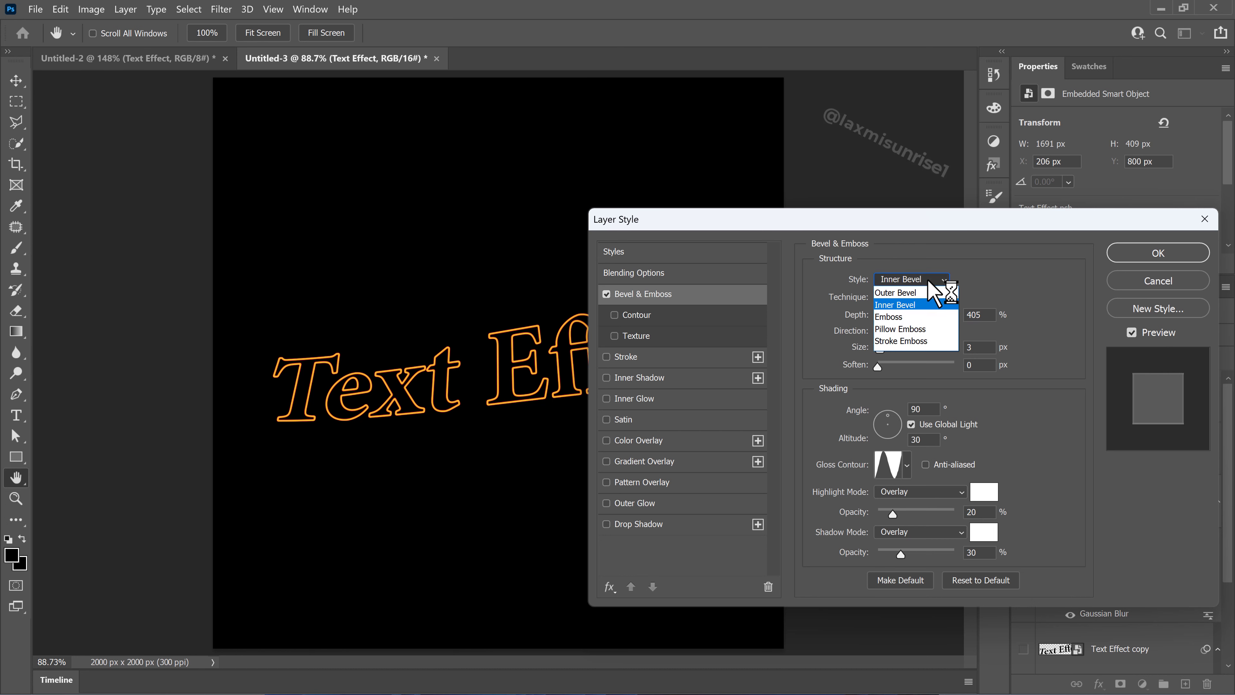
left_click(924, 353)
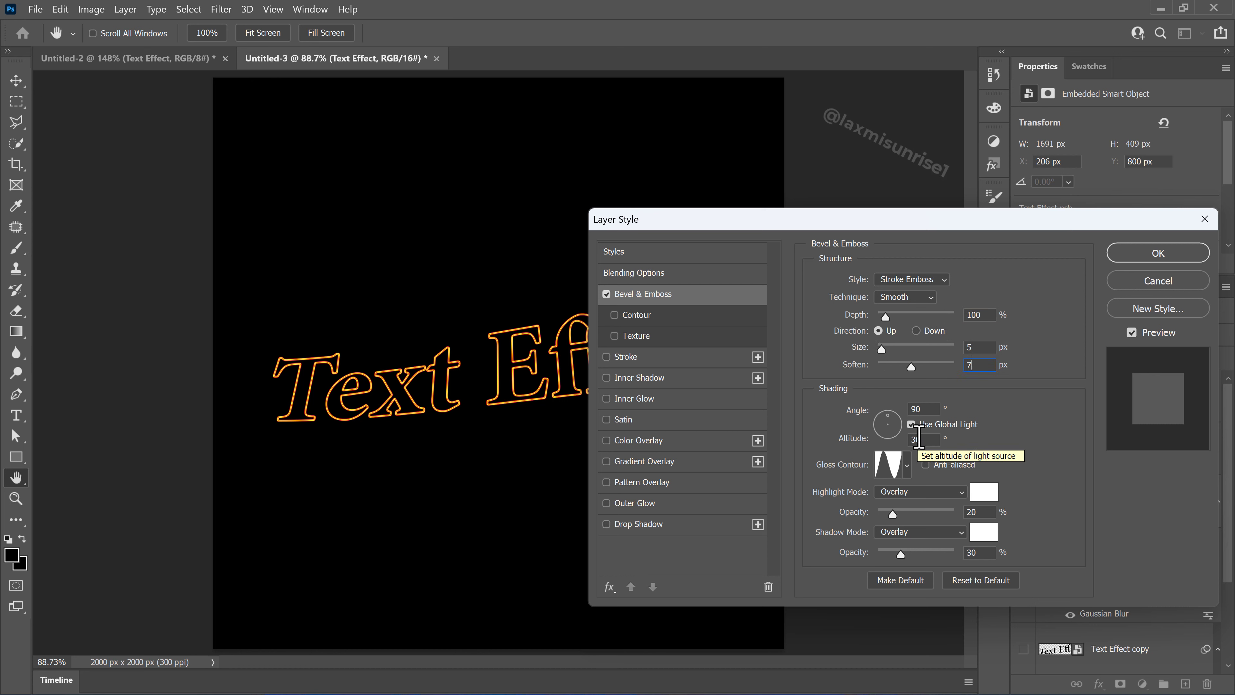
Check the bevel's gloss contour presets and set its highlight mode to Screen at 100% opacity
left_click(906, 468)
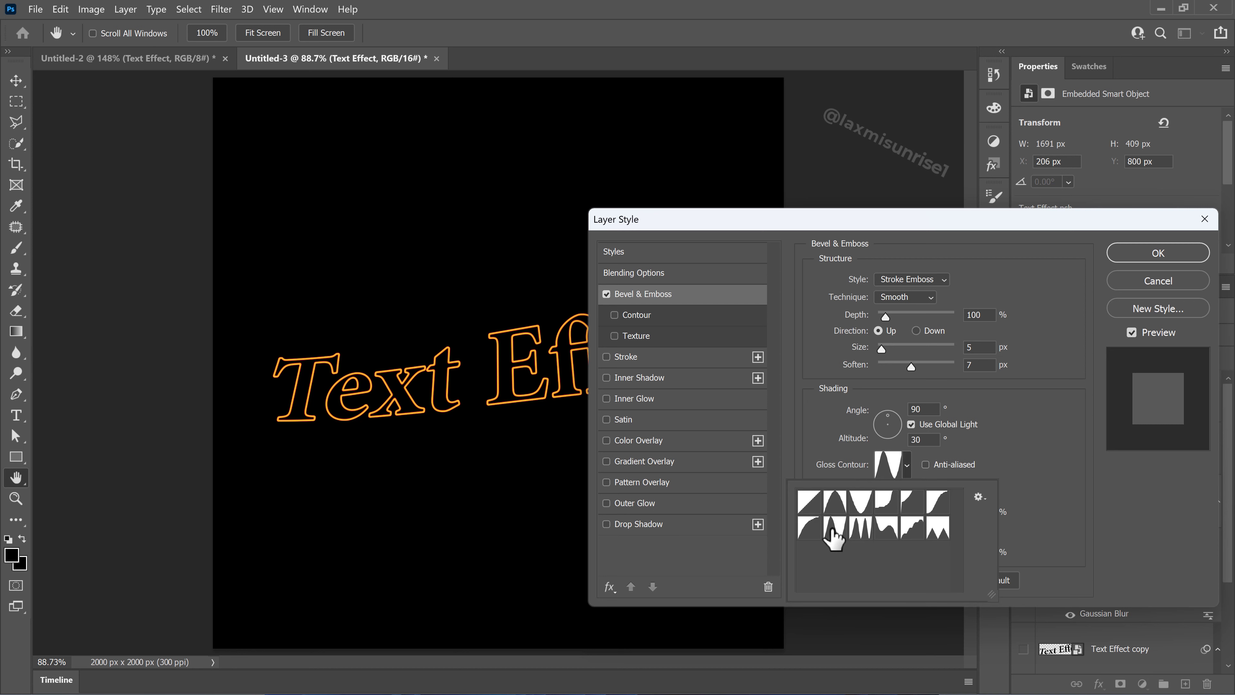
left_click(1000, 462)
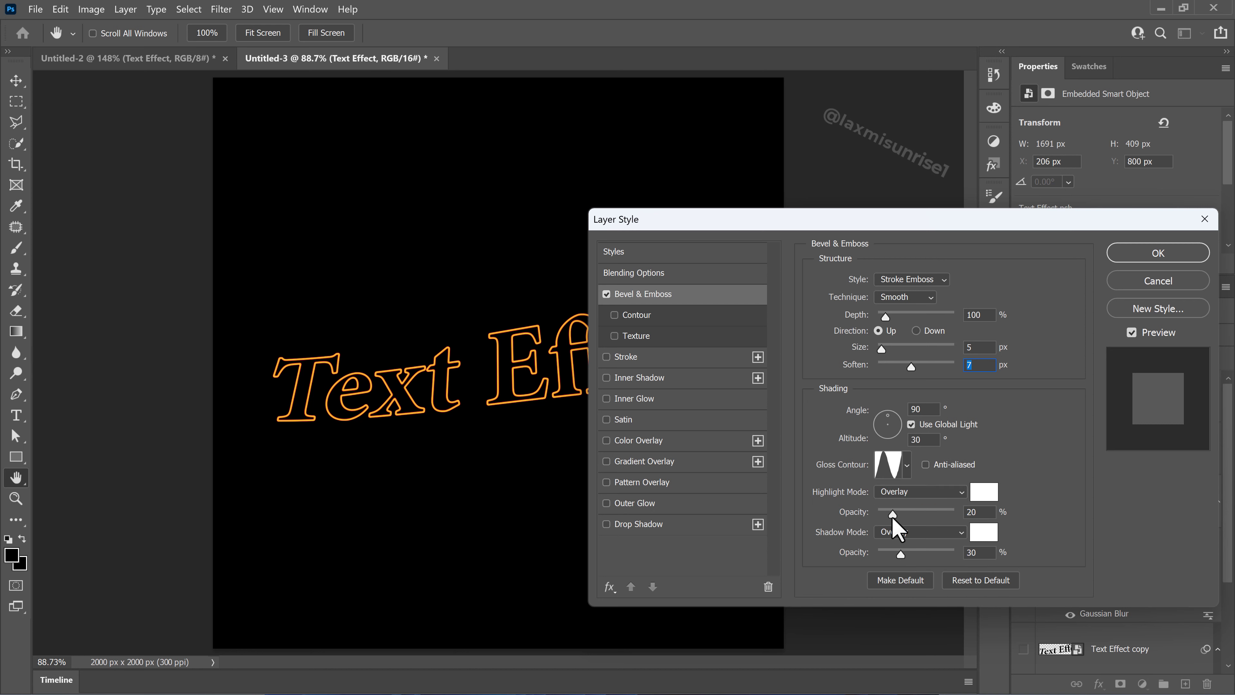
left_click(894, 492)
left_click(894, 418)
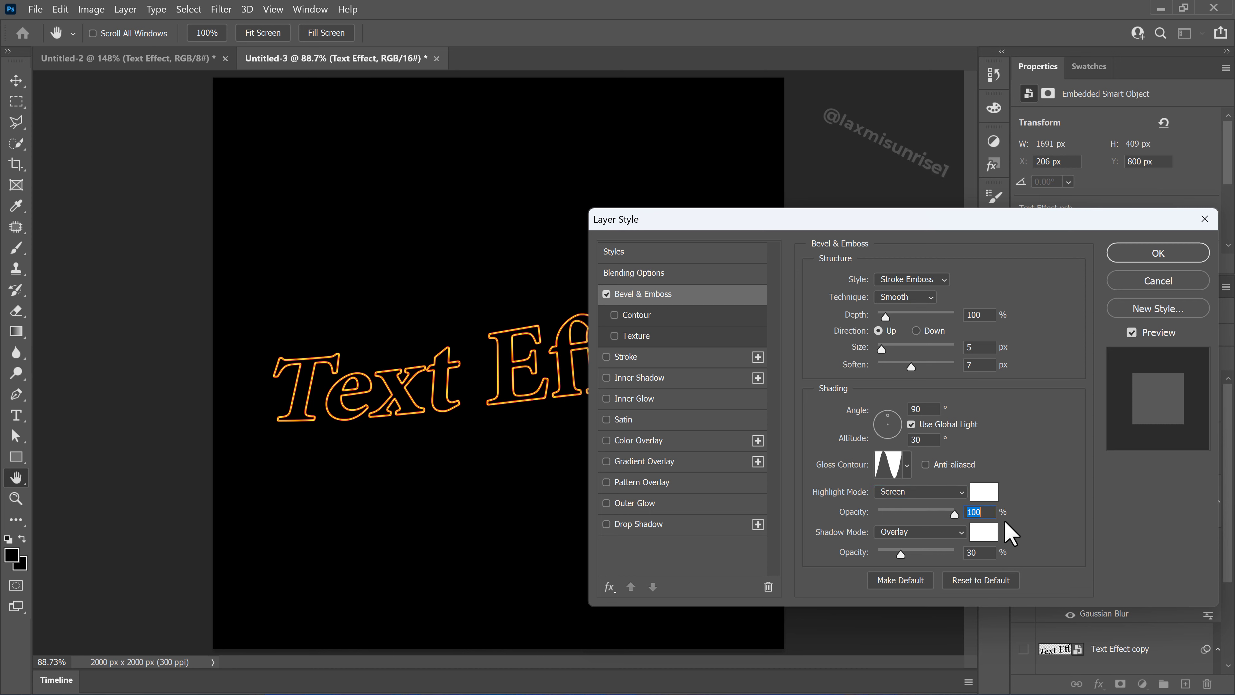
Set the bevel's shadow colour to black (#000000) with 50% opacity and change its shadow blend mode
left_click(985, 537)
left_click_drag(677, 327, 709, 373)
left_click(840, 132)
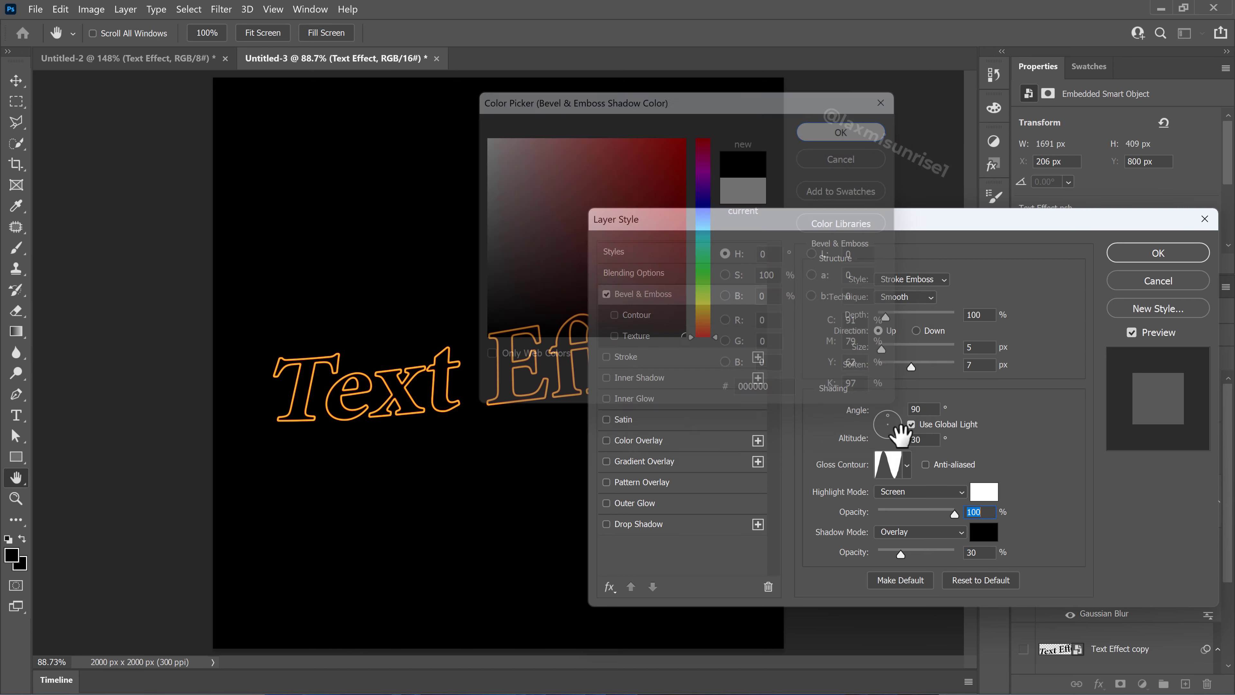
left_click(959, 551)
type("5")
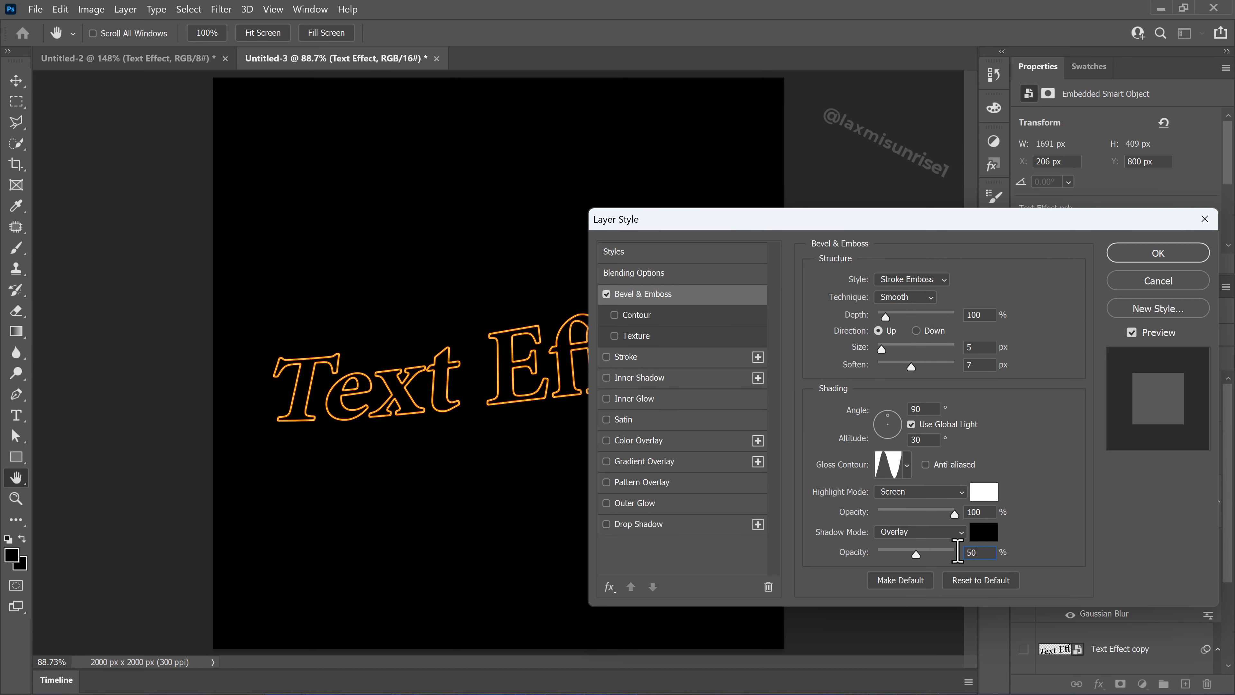
left_click(917, 533)
left_click(890, 349)
Add a white (#ffffff) Stroke effect with a size of 8 px, positioned outside the lettering
left_click(700, 358)
double_click(963, 280)
type("8")
left_click(903, 296)
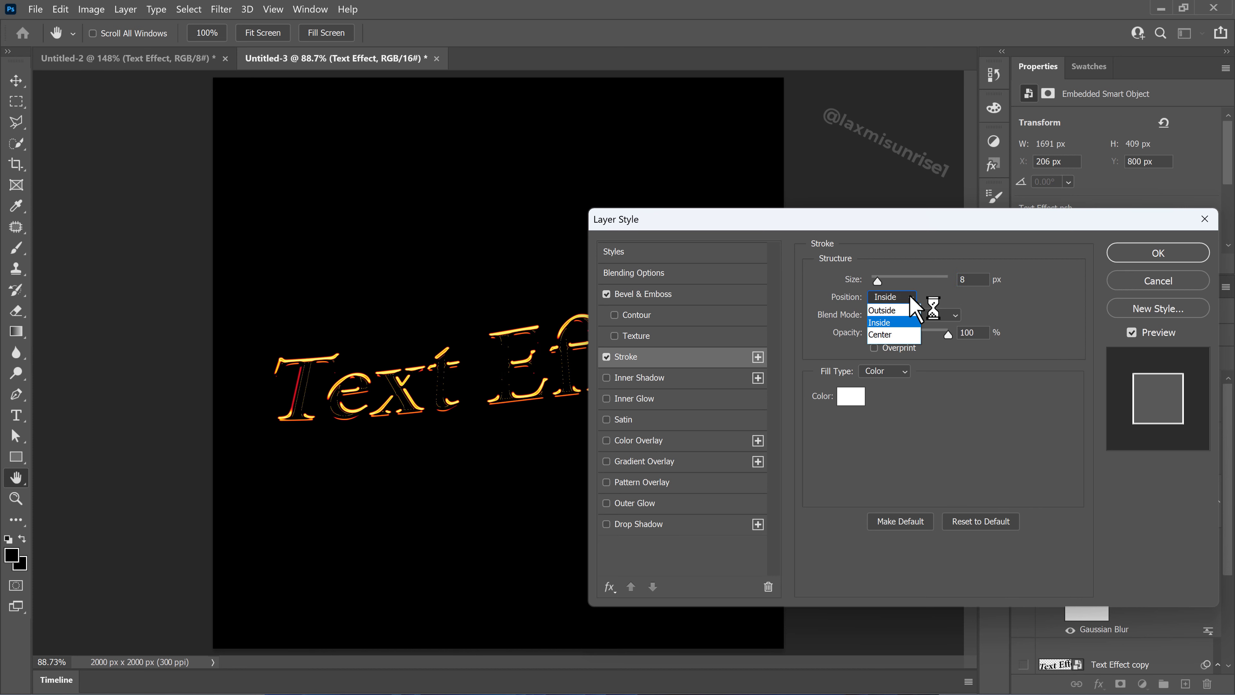
left_click(891, 299)
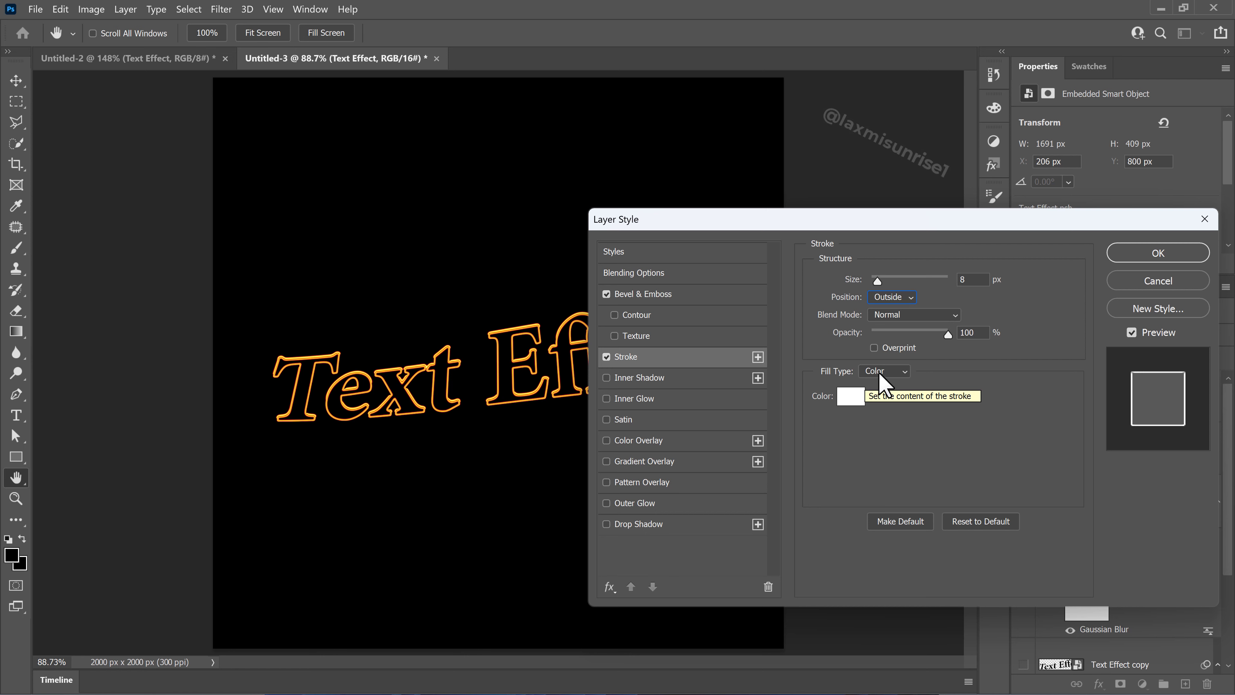
left_click(851, 396)
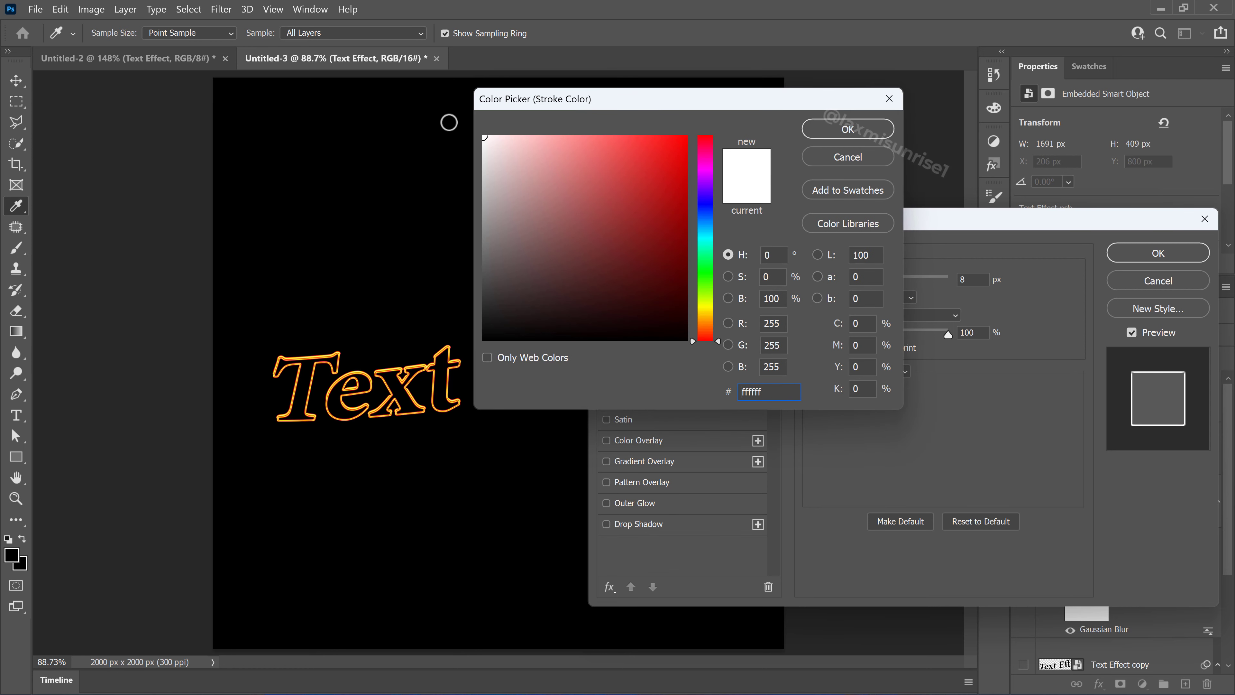
left_click(864, 131)
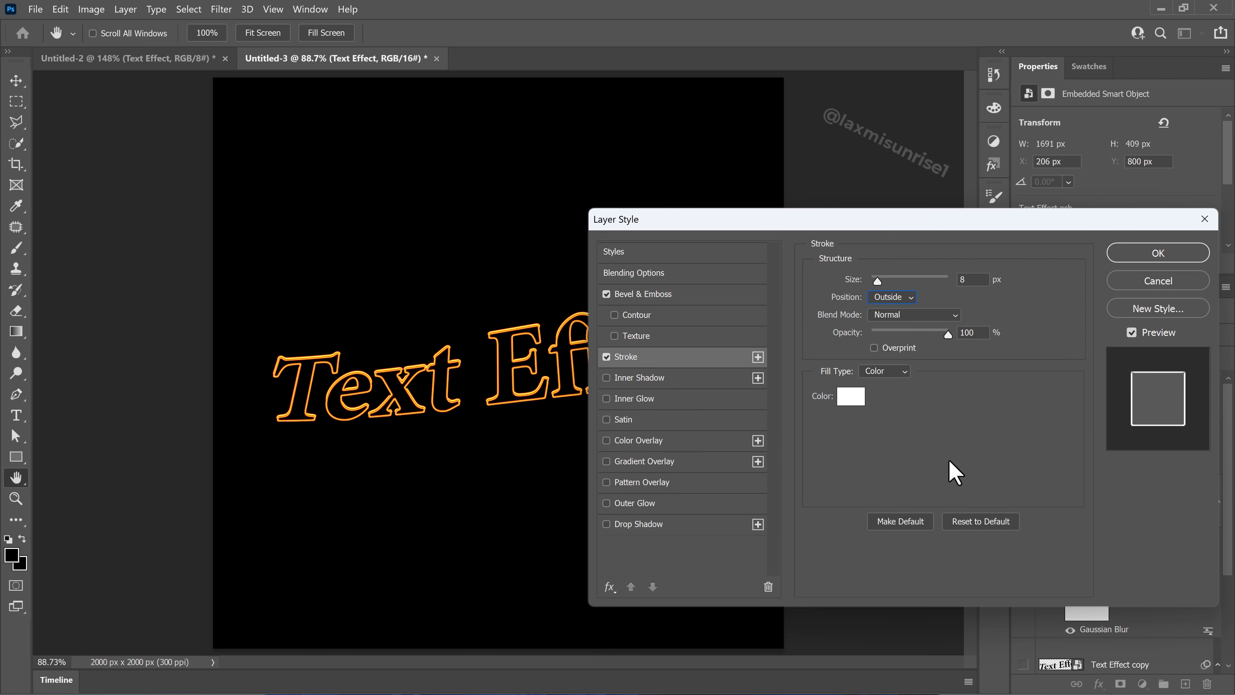
Add a white (#ffffff) Drop Shadow with 27 px distance, 25% spread and 40 px size
left_click(646, 526)
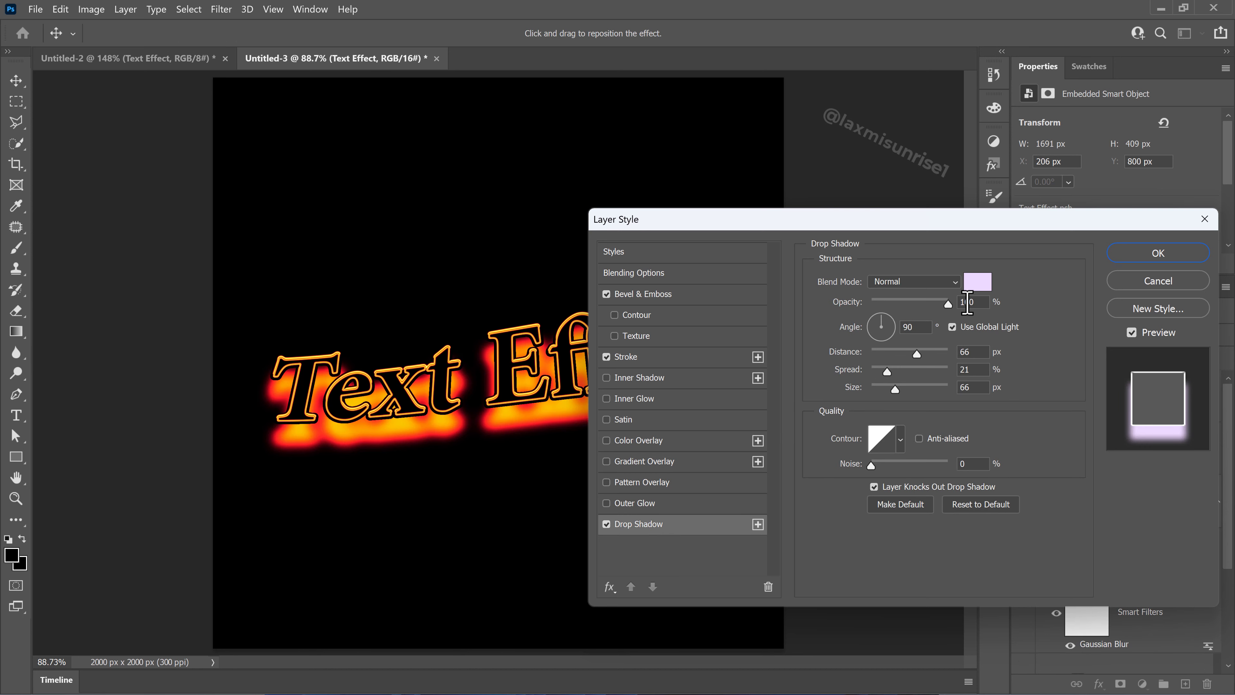
left_click(978, 281)
type("ffffff")
left_click(846, 129)
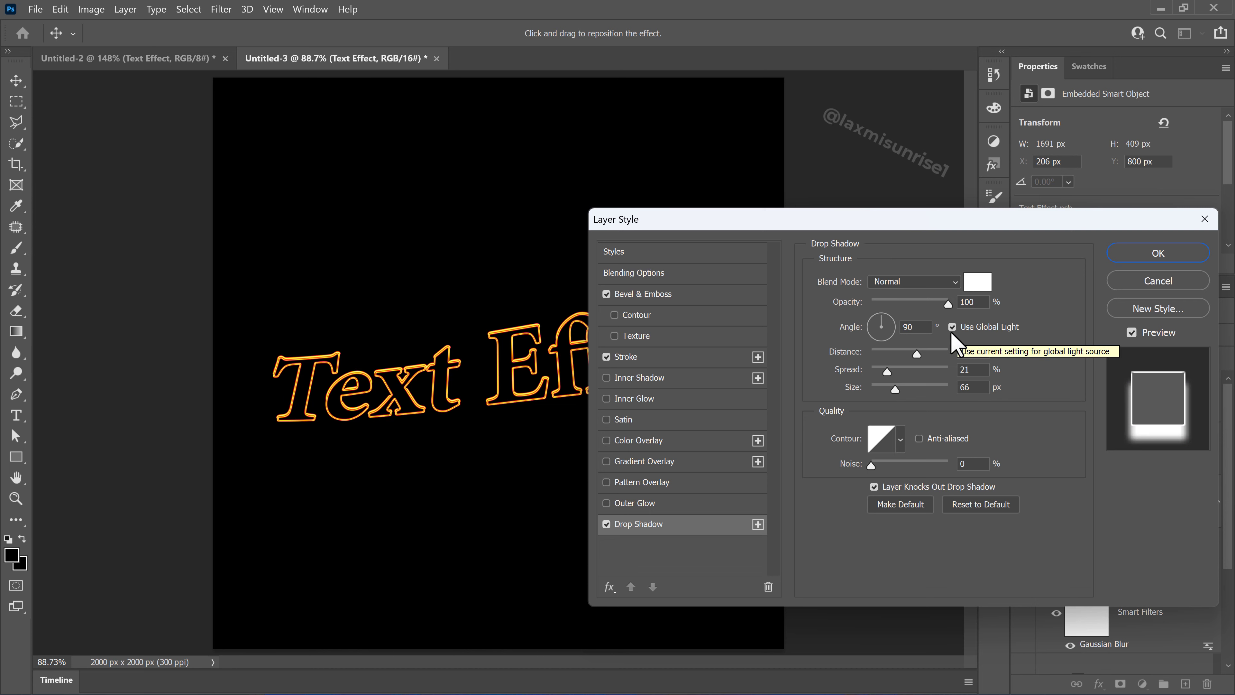
double_click(972, 353)
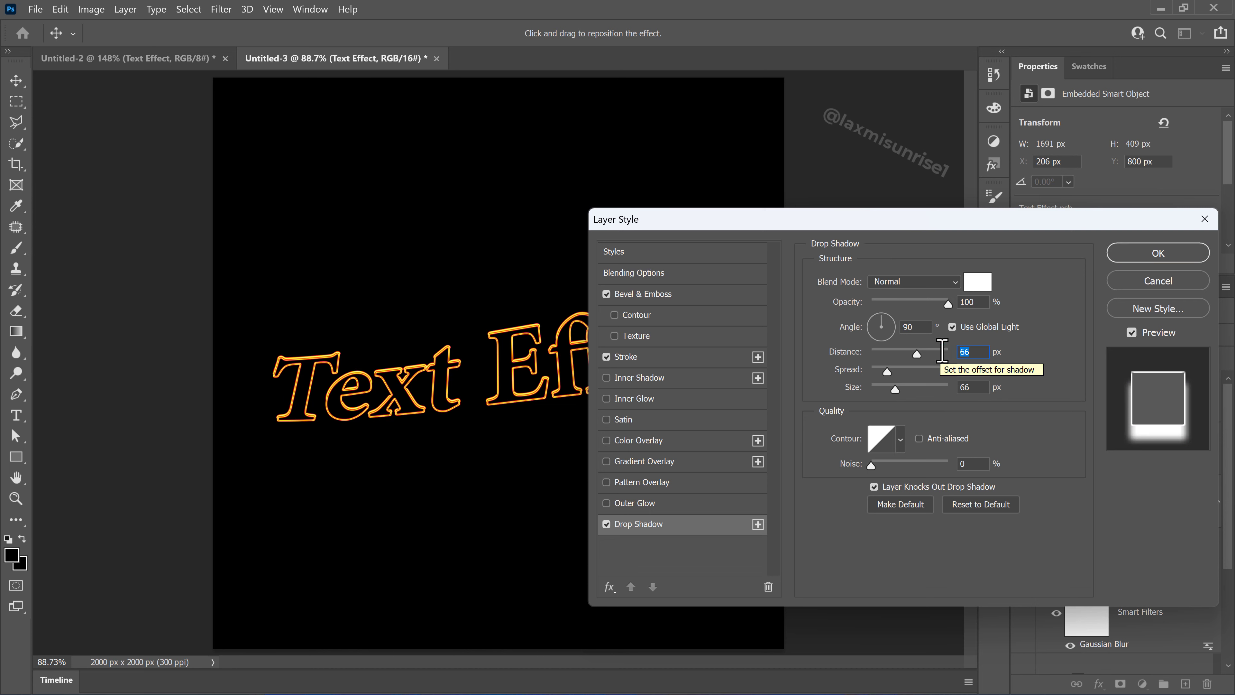
type("27")
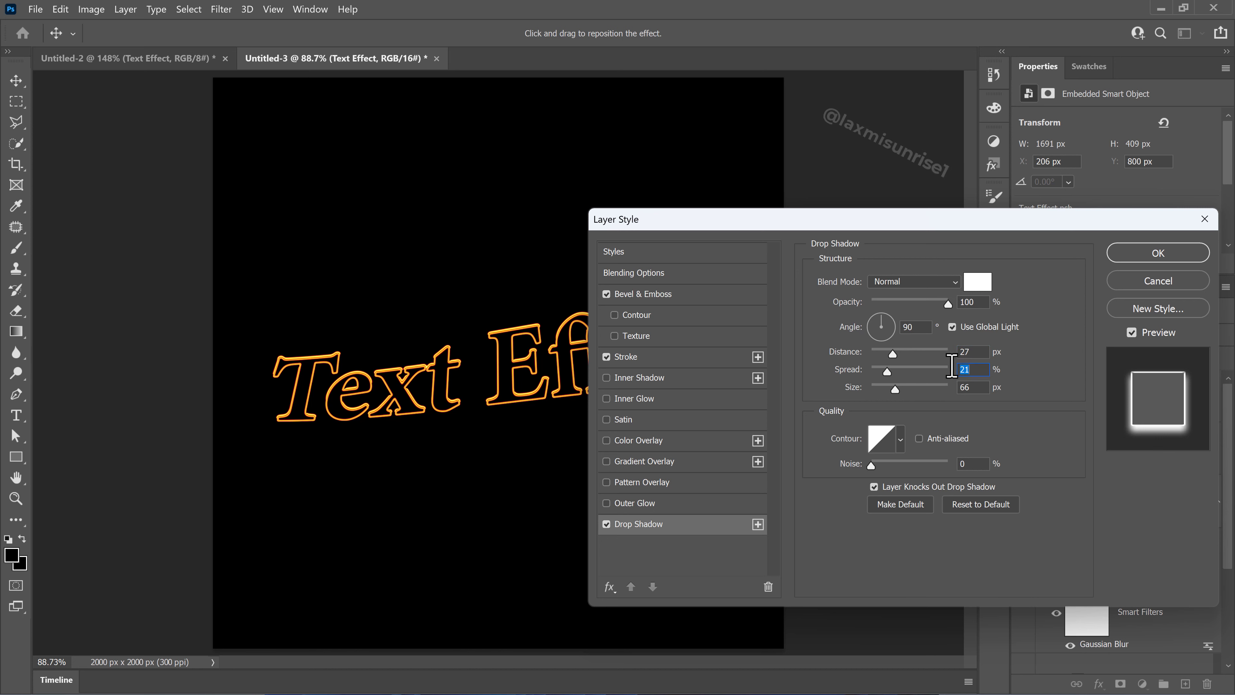
type("25")
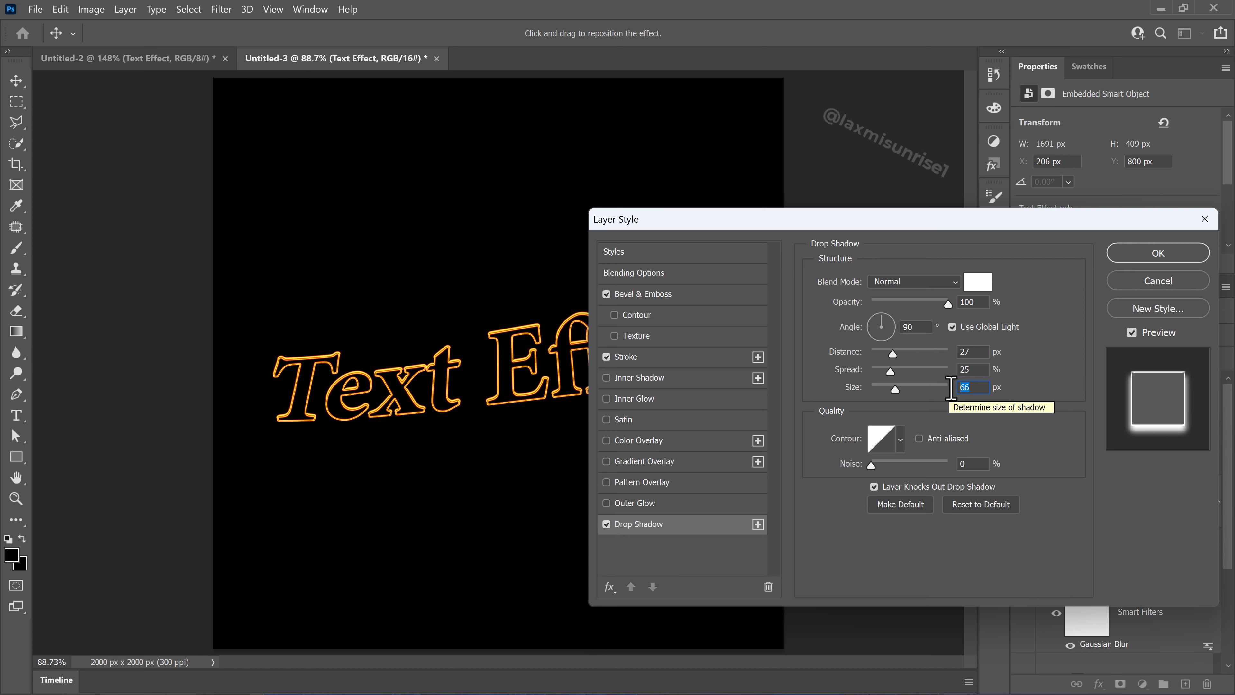
type("40")
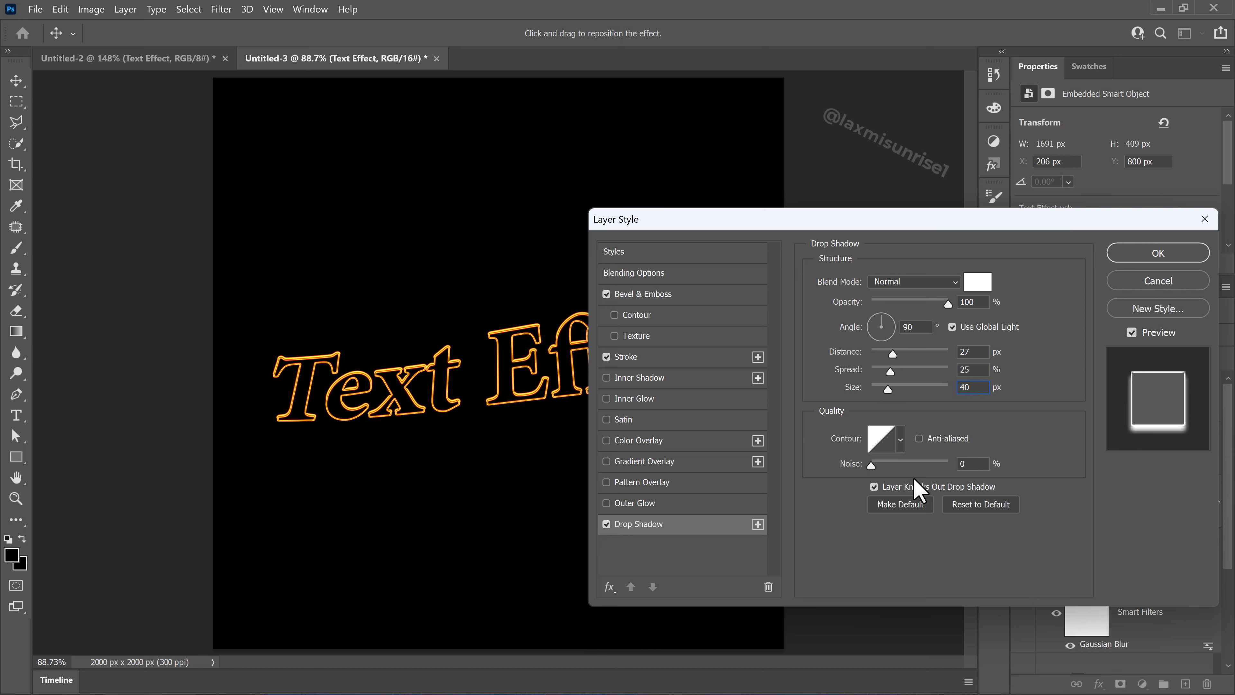
Change the drop shadow's colour to very light pink (#ffeded) and apply the layer styles
left_click(977, 281)
left_click(558, 136)
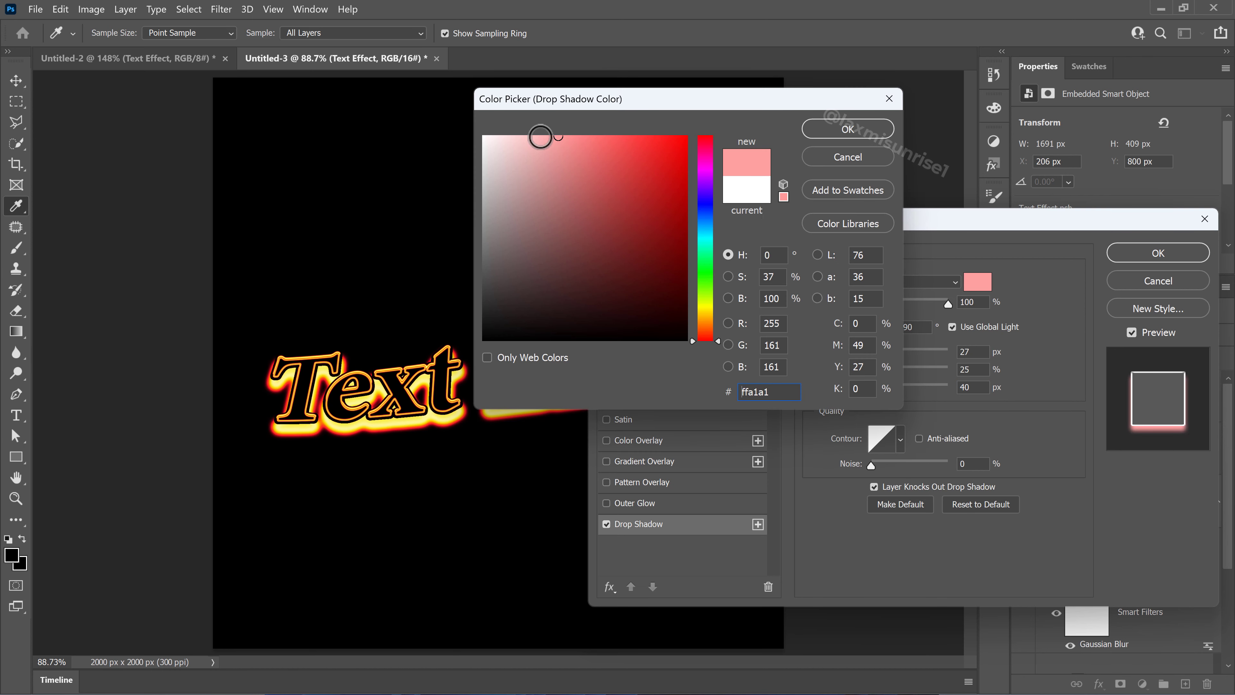
left_click_drag(539, 137, 495, 129)
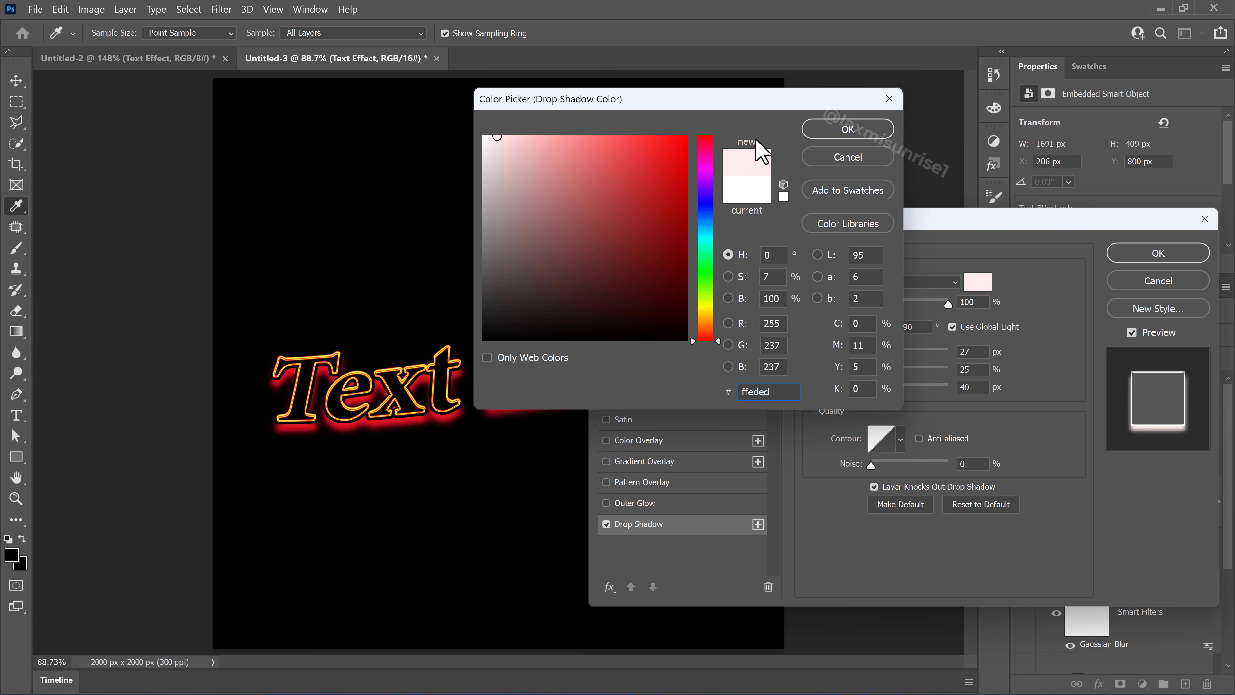
left_click(827, 135)
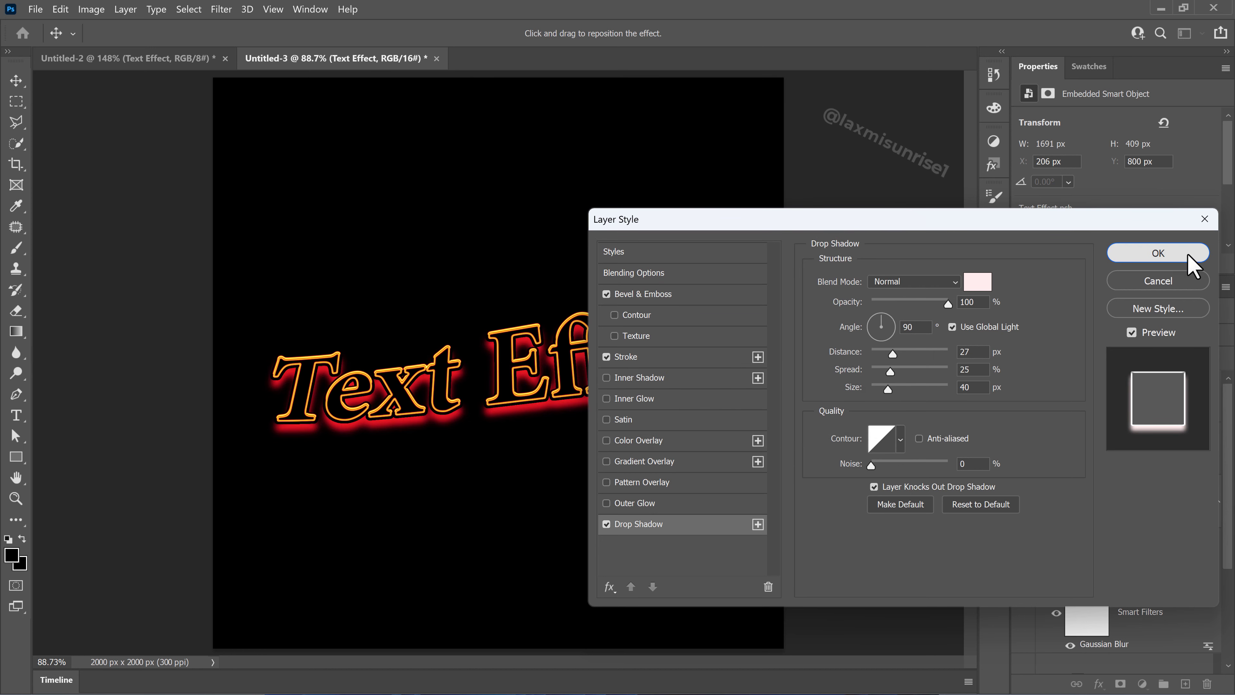
left_click(1157, 253)
left_click(827, 215)
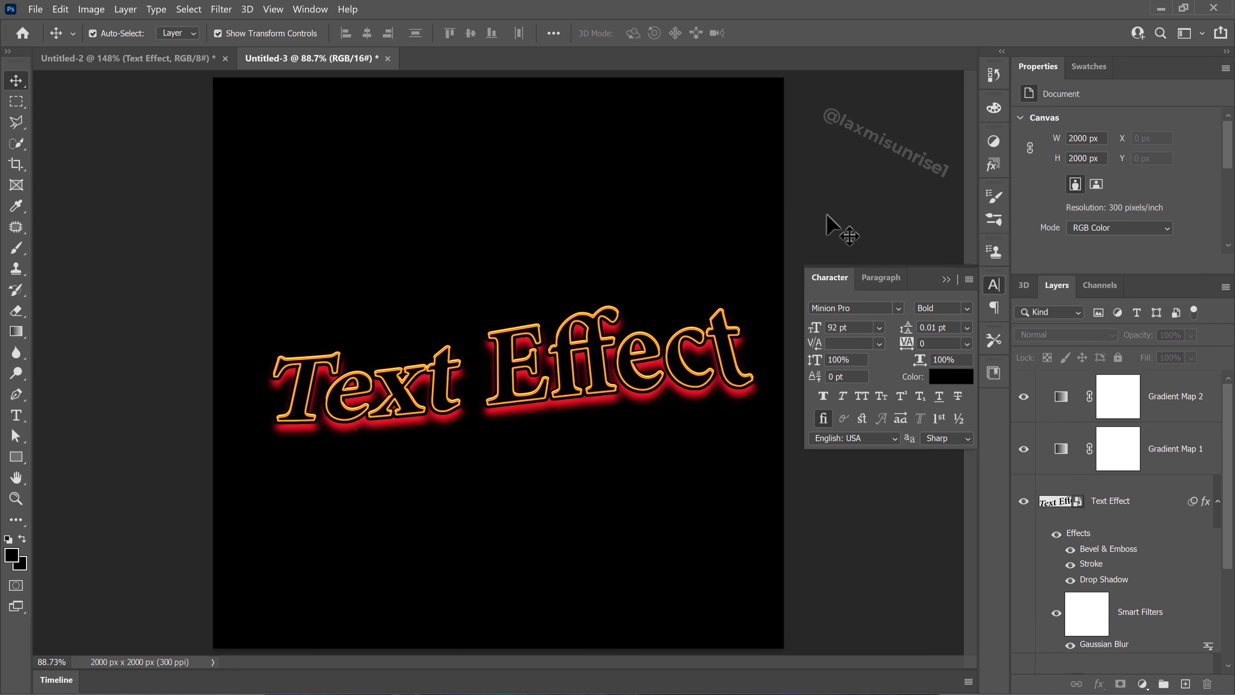
Show the Text Effect copy layer and start a Path Blur on it with 185% speed and 100% taper
scroll(1198, 505, "down", 3)
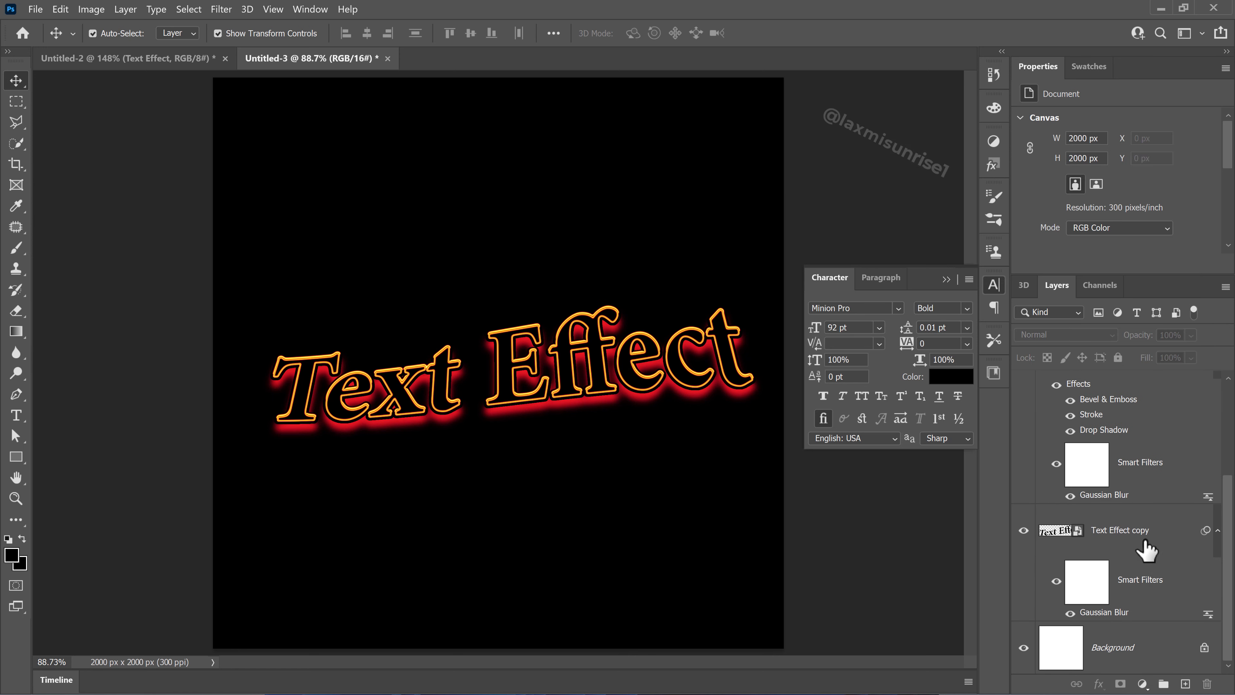
left_click(1167, 530)
left_click(221, 9)
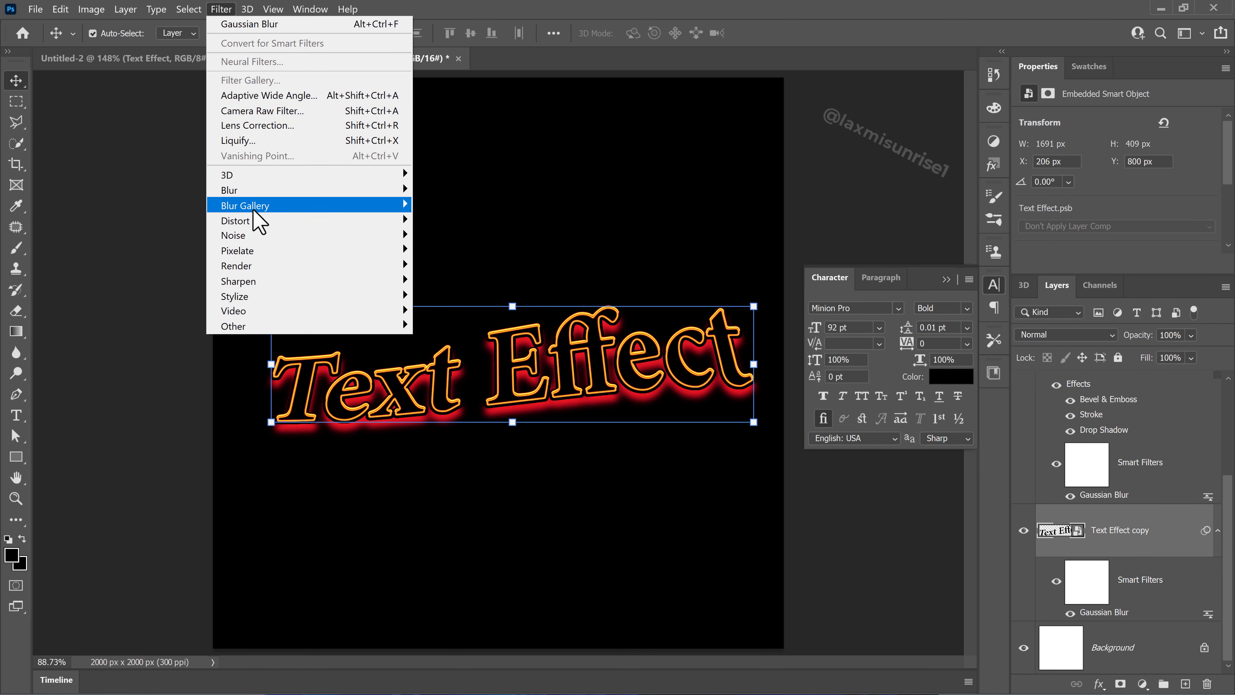
mouse_move(254, 208)
left_click(447, 250)
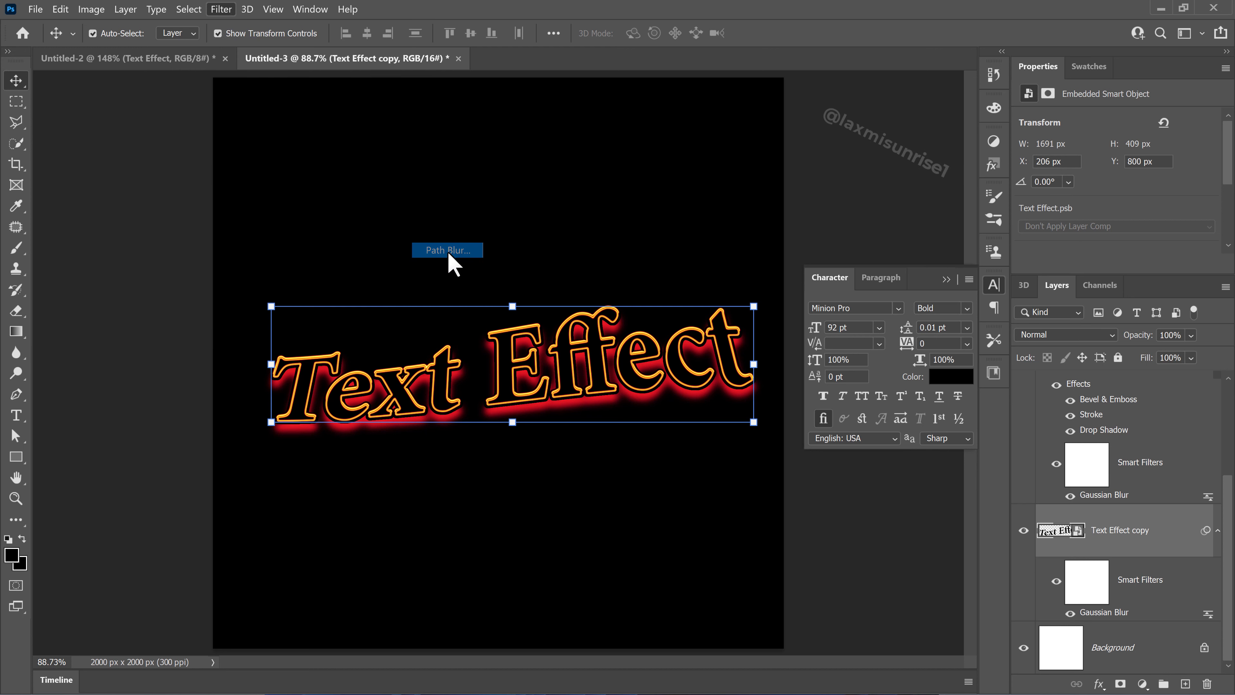
left_click(1191, 197)
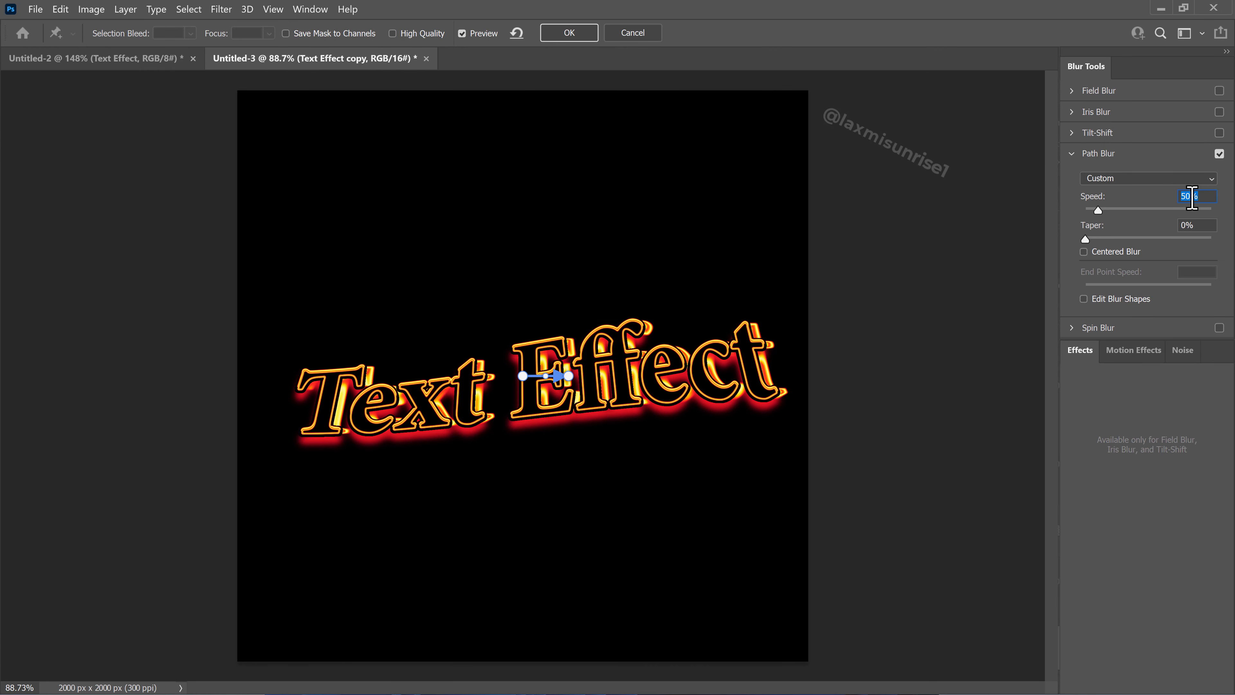
type("1")
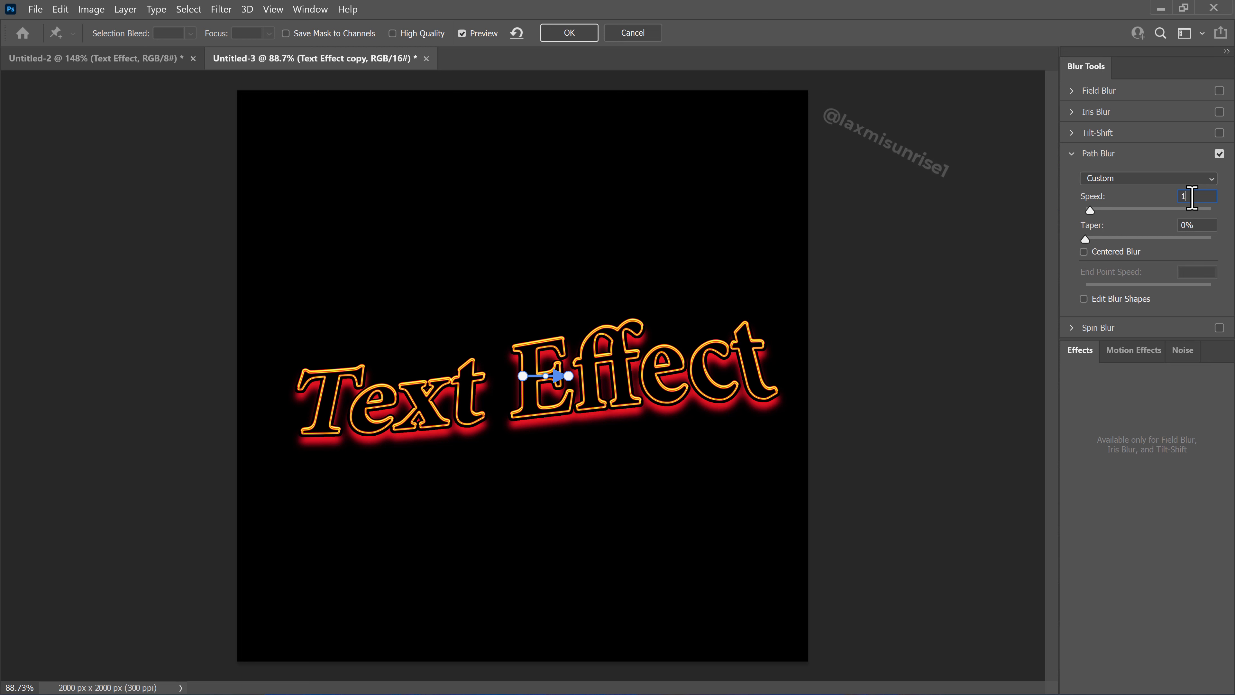
type("85")
left_click(1209, 225)
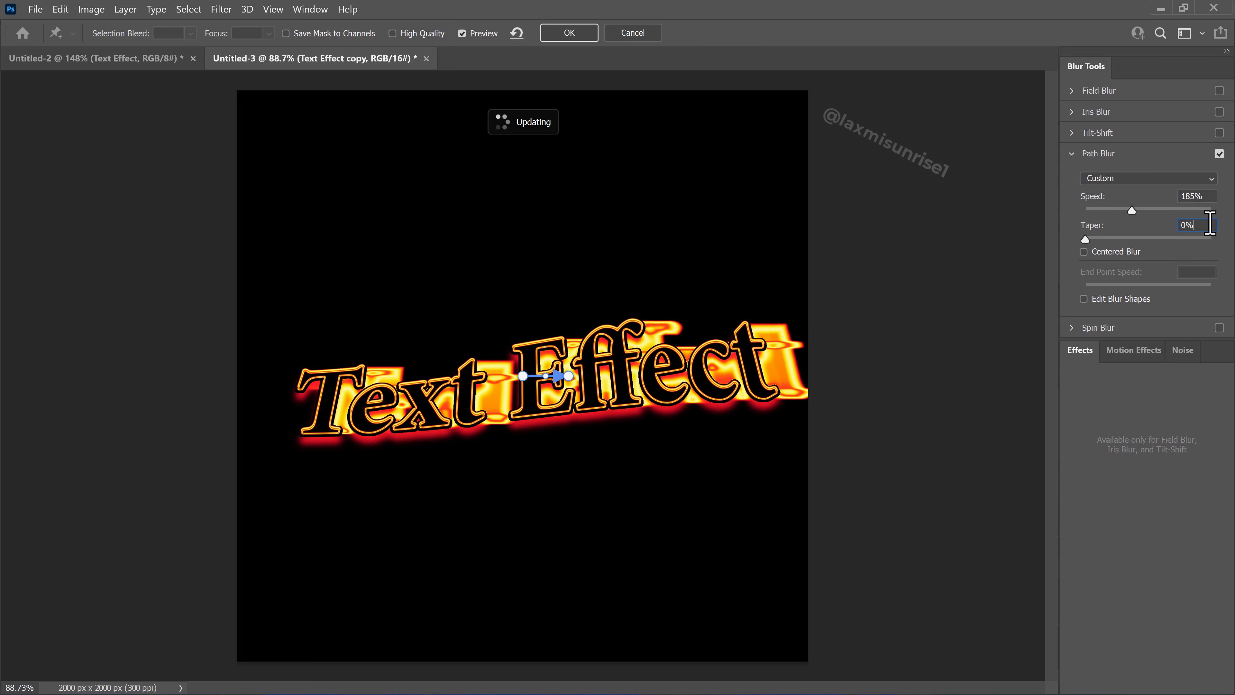
type("100")
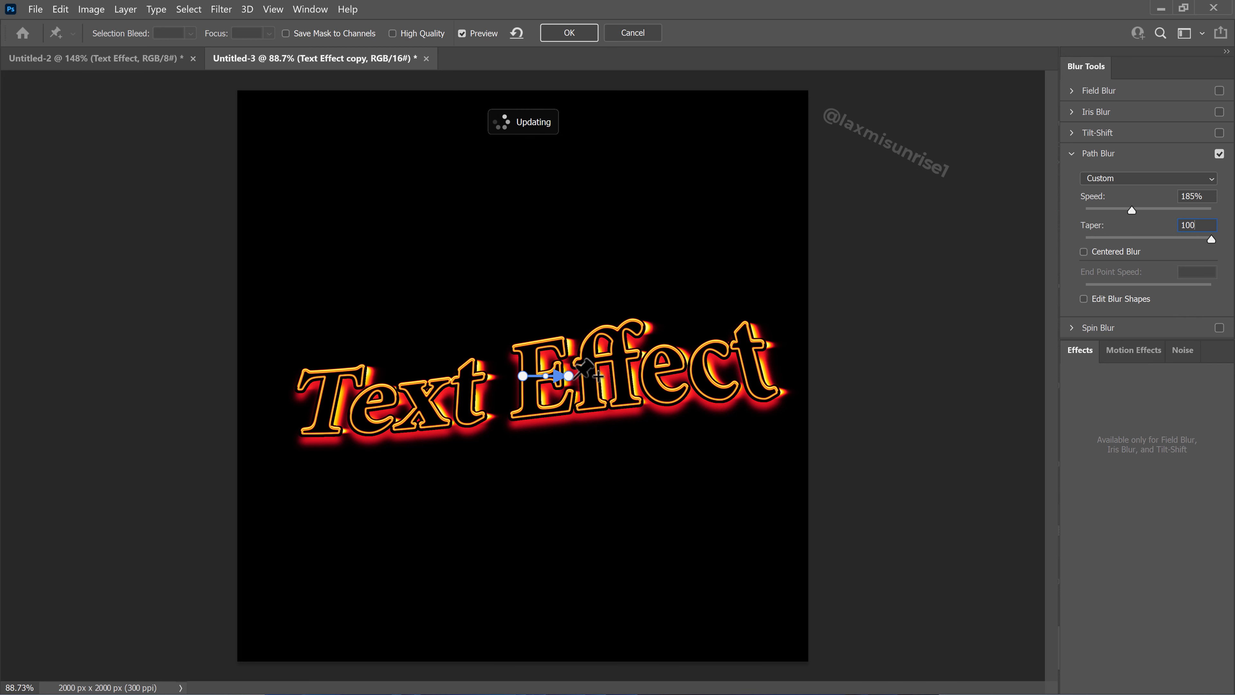
Extend the blur path down below the canvas with a 2000 px end point speed, bow its middle to the left and apply the blur
left_click_drag(567, 376, 499, 533)
left_click_drag(510, 599, 534, 688)
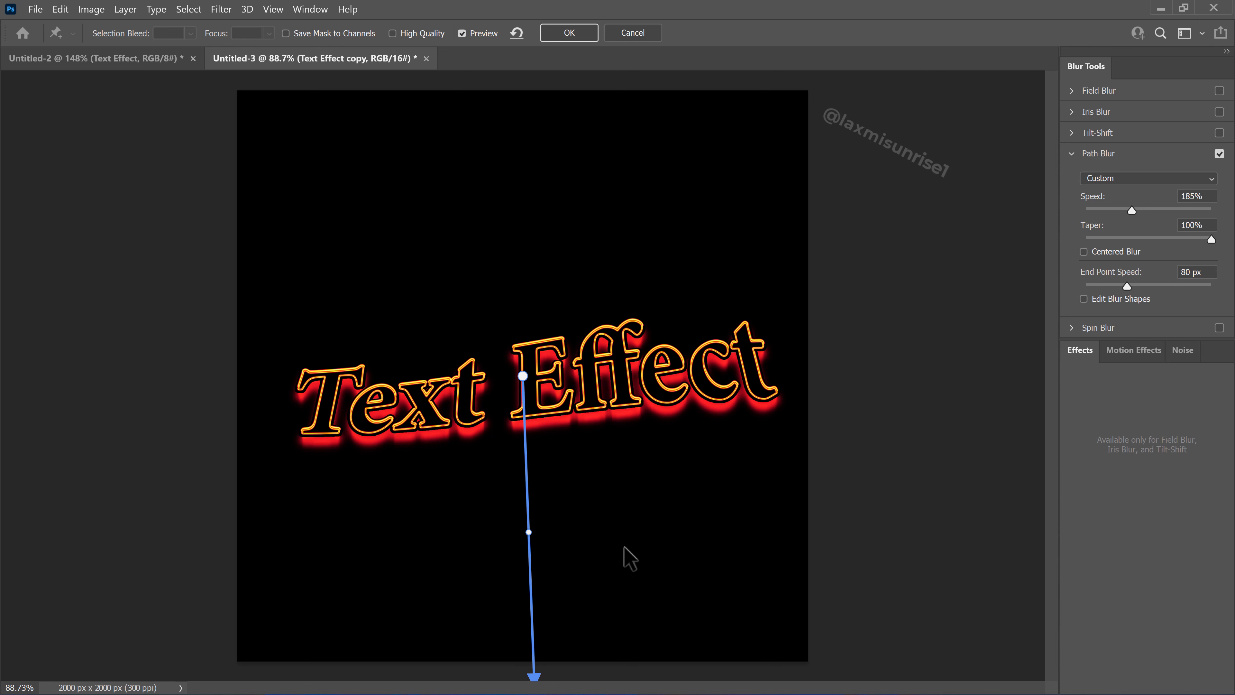
left_click_drag(1127, 286, 1210, 287)
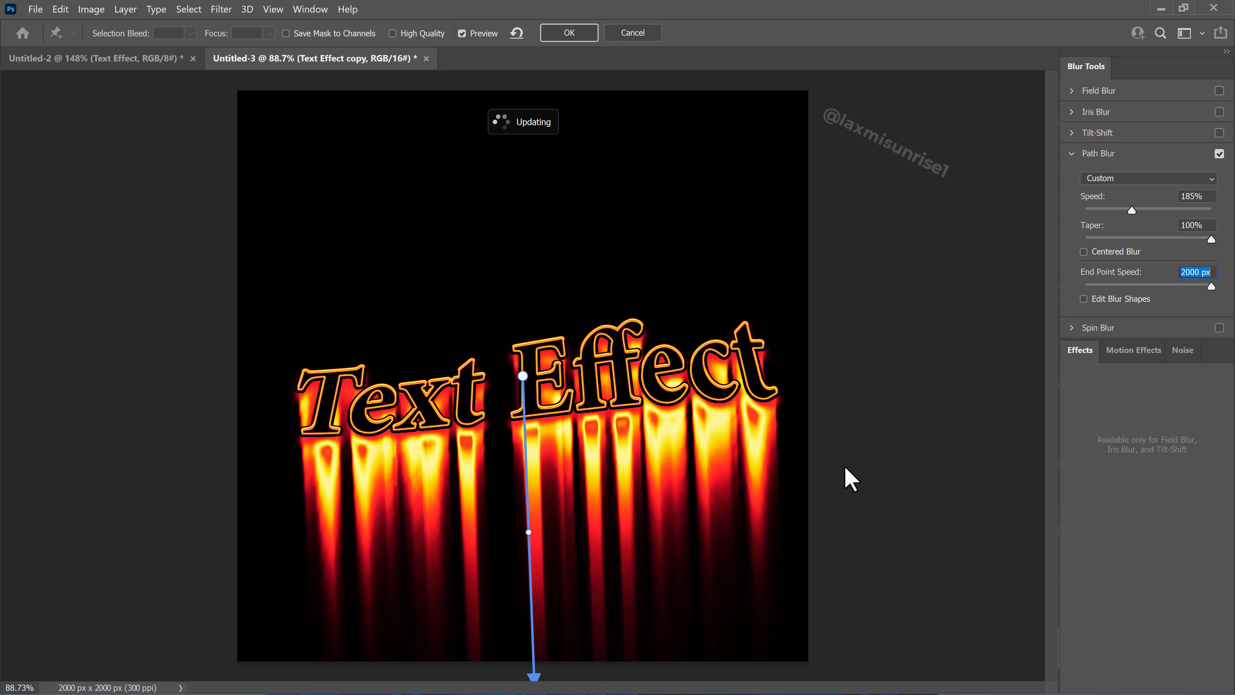
mouse_move(534, 533)
left_mouse_down()
mouse_move(559, 552)
mouse_move(583, 538)
mouse_move(451, 551)
left_mouse_up()
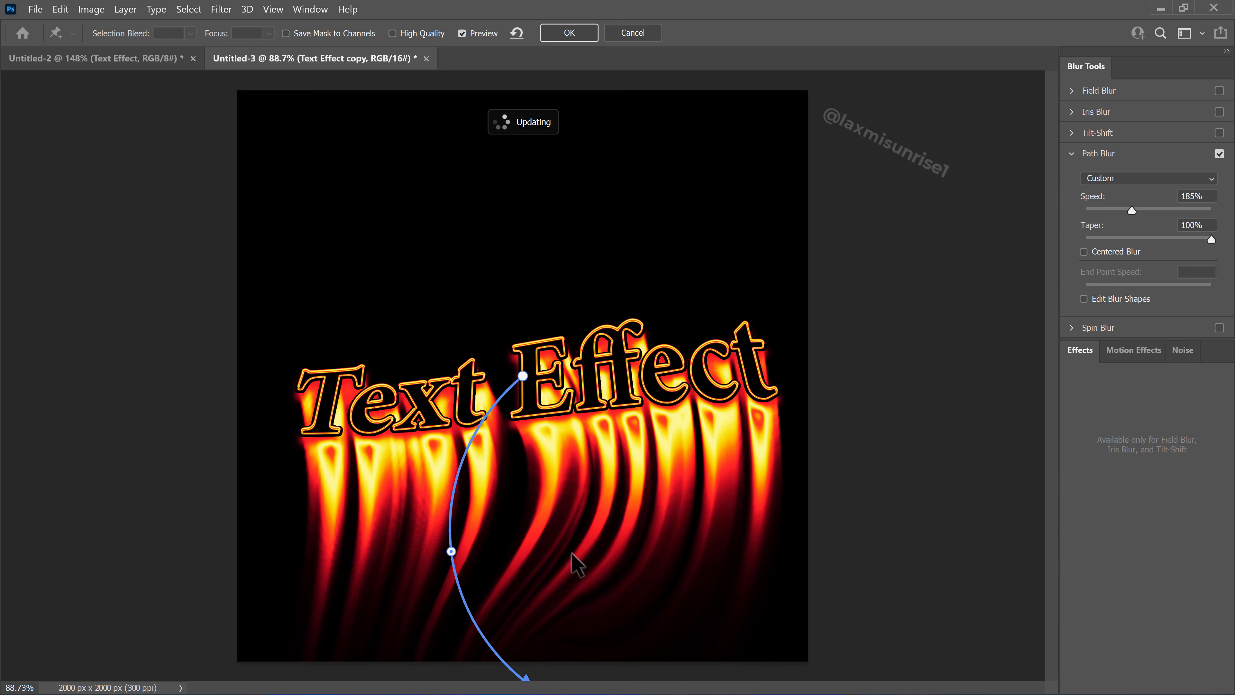
scroll(470, 401, "down", 1)
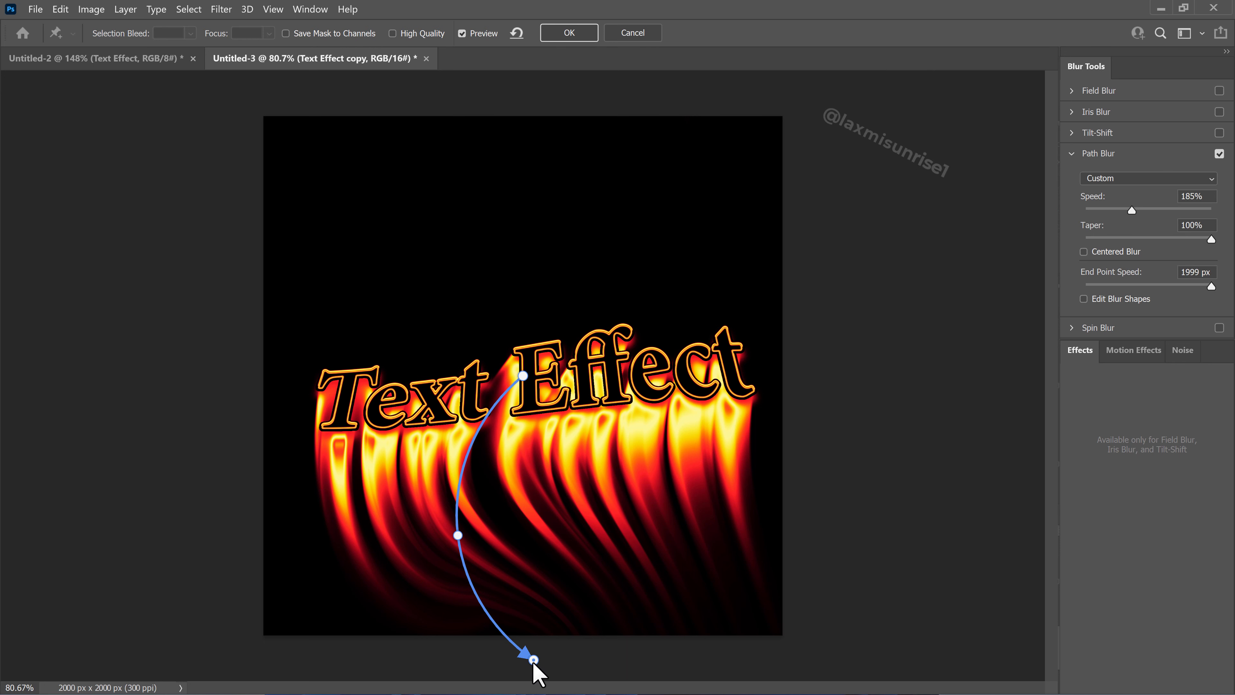
left_click(578, 34)
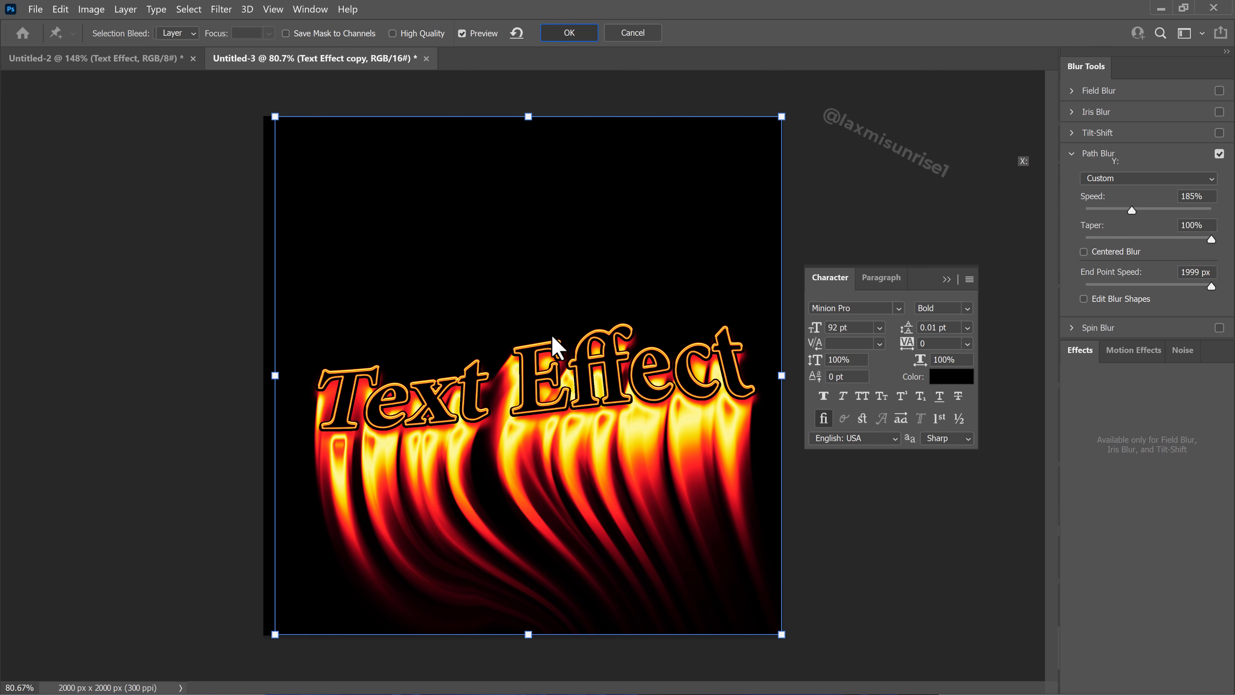
Move the Text Effect lettering and its flame streaks up into the upper half of the canvas
left_click_drag(516, 393, 524, 337)
left_click_drag(523, 333, 509, 216)
left_click(803, 221)
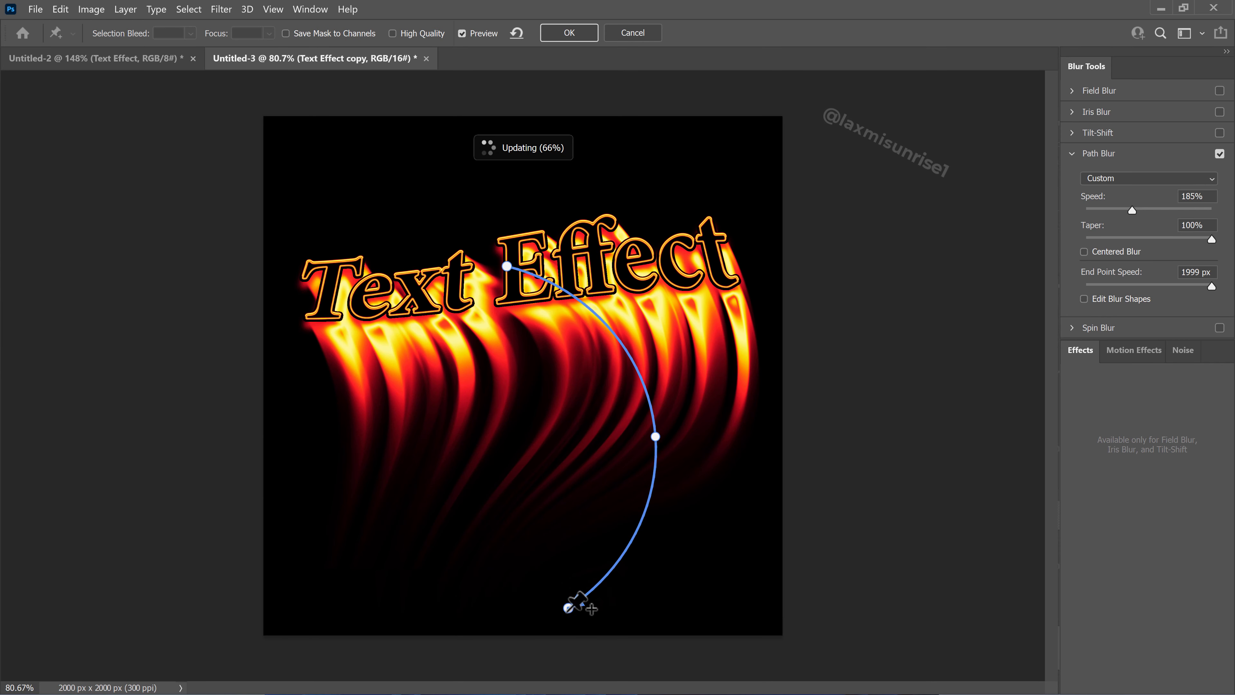
Edit the Text Effect copy layer's Path Blur so the path bows to the right and ends below the canvas, and apply it
left_click_drag(568, 607, 577, 676)
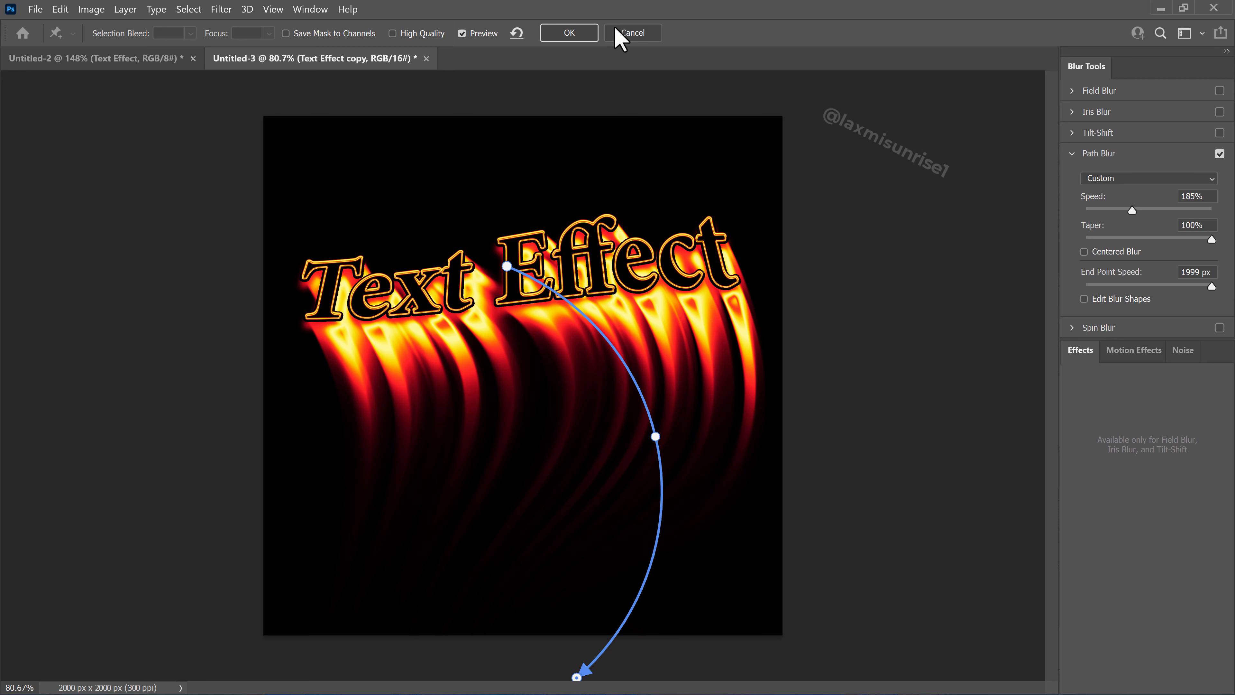
left_click(574, 34)
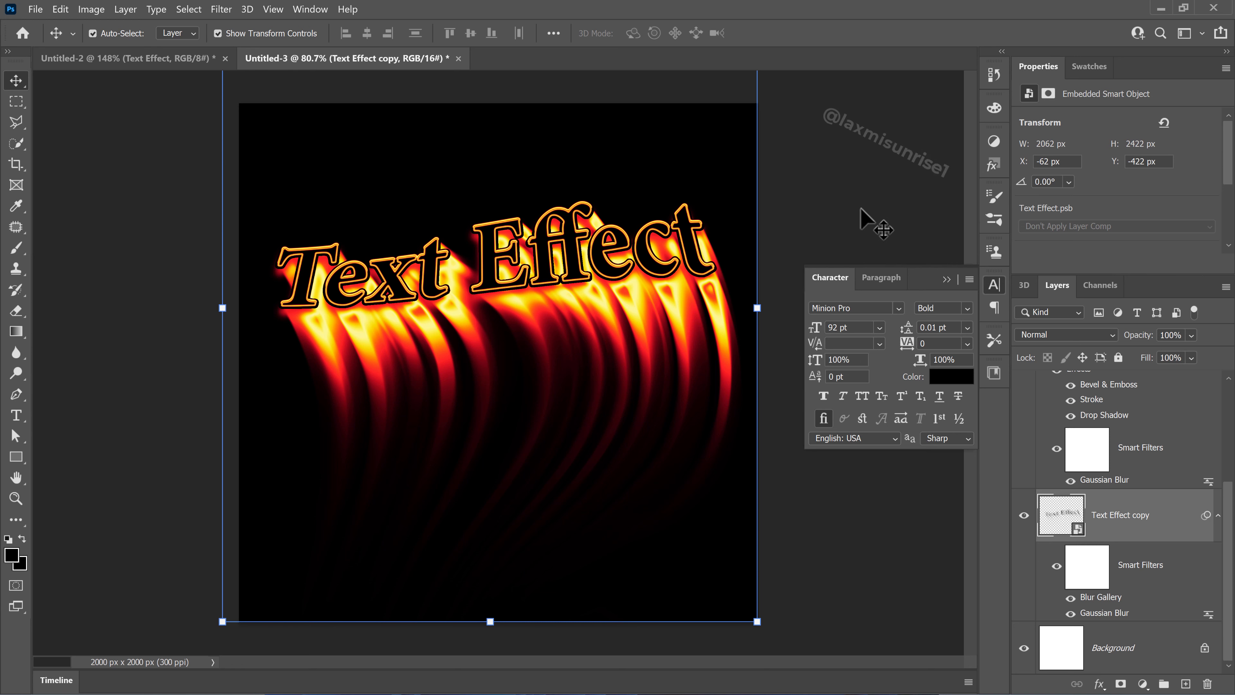
left_click(841, 215)
Open the Text Effect smart object's contents, recolour the text dark red, save it and return to the Untitled-3 document
left_click(597, 284)
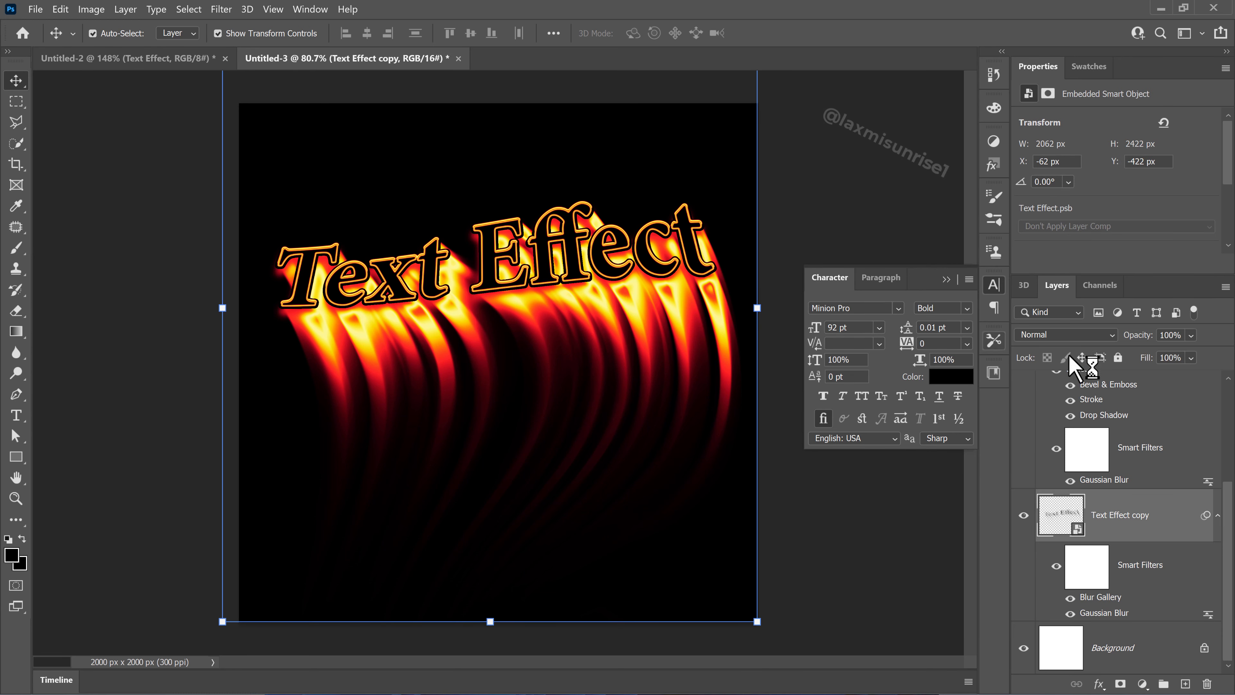
double_click(1075, 439)
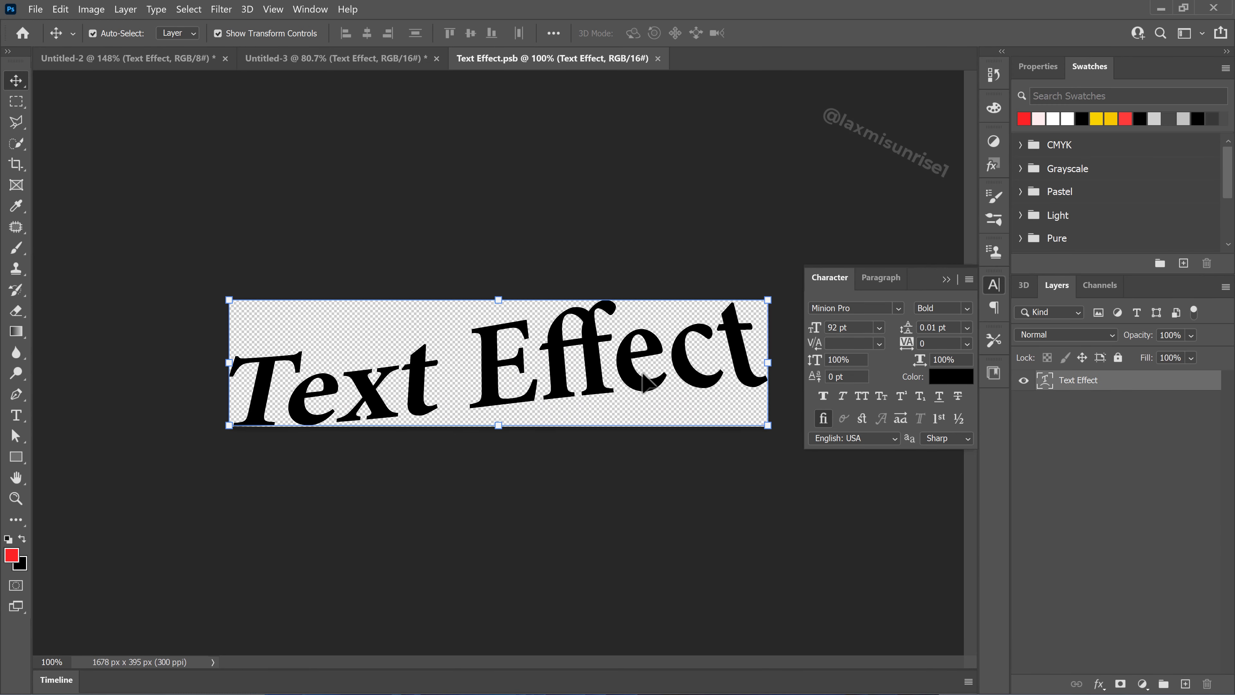
left_click(1024, 117)
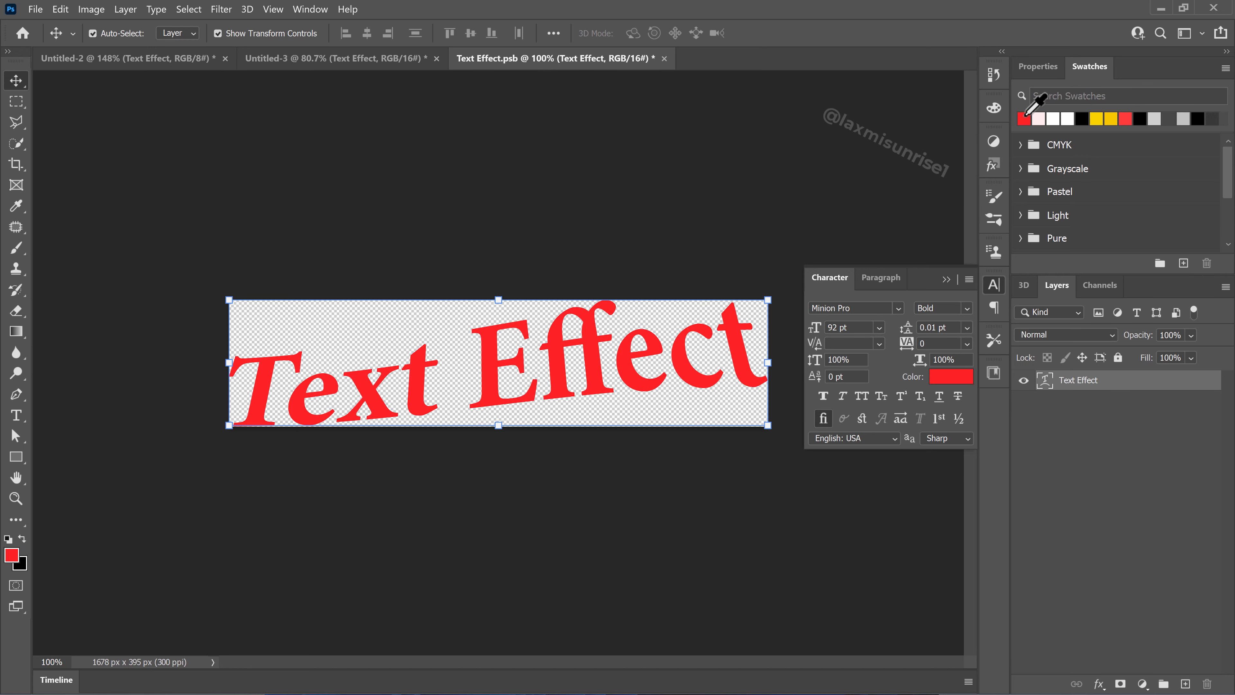
left_click(951, 376)
left_click(829, 129)
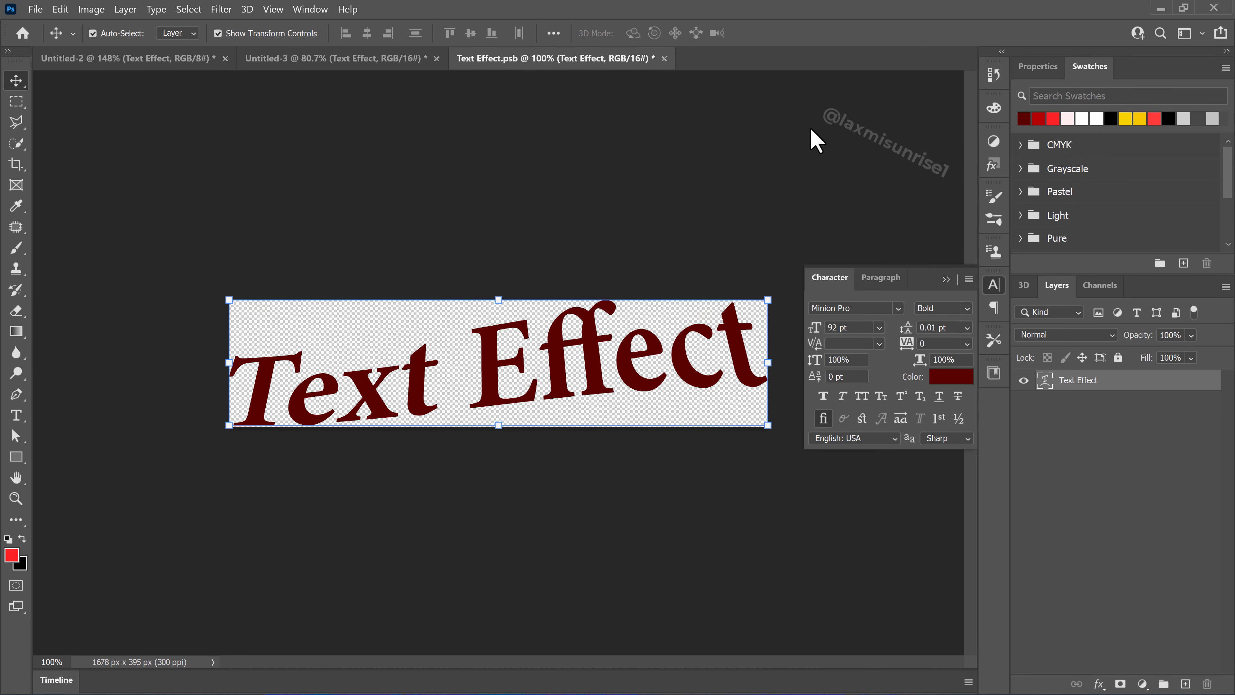
key("ctrl+s")
left_click(413, 62)
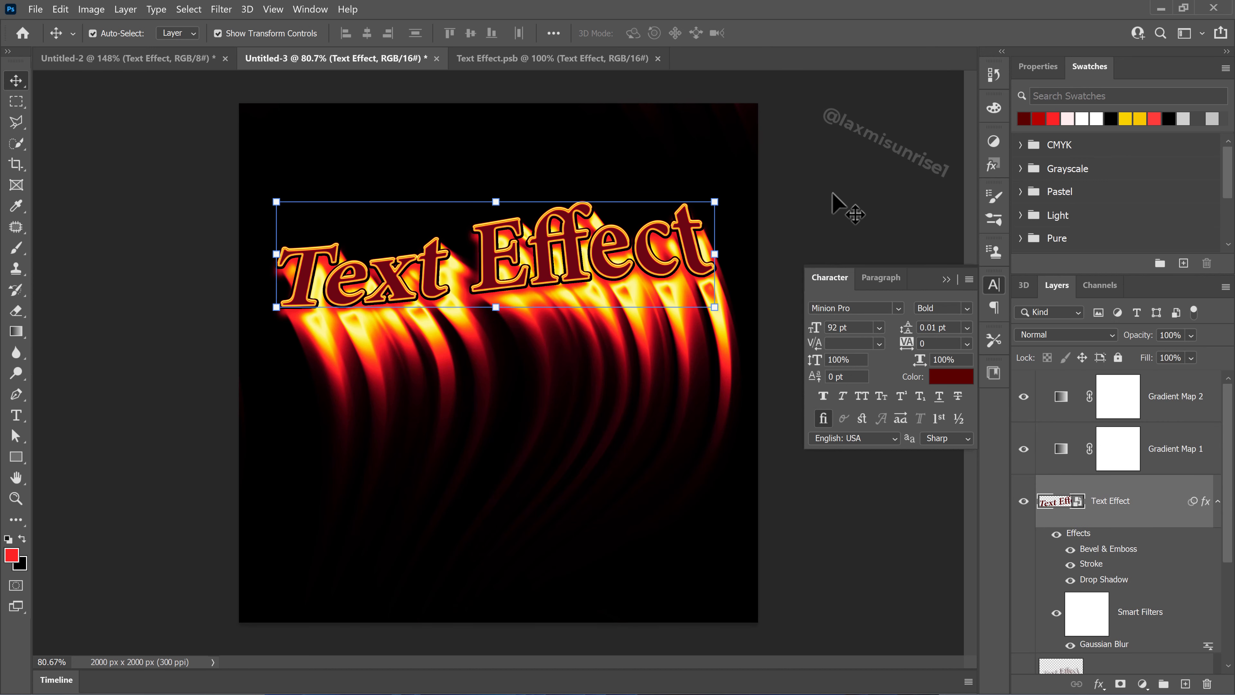
In the Gradient Map 2 gradient, move the red stop to 14% and the yellow stop to 62%
left_click(1061, 396)
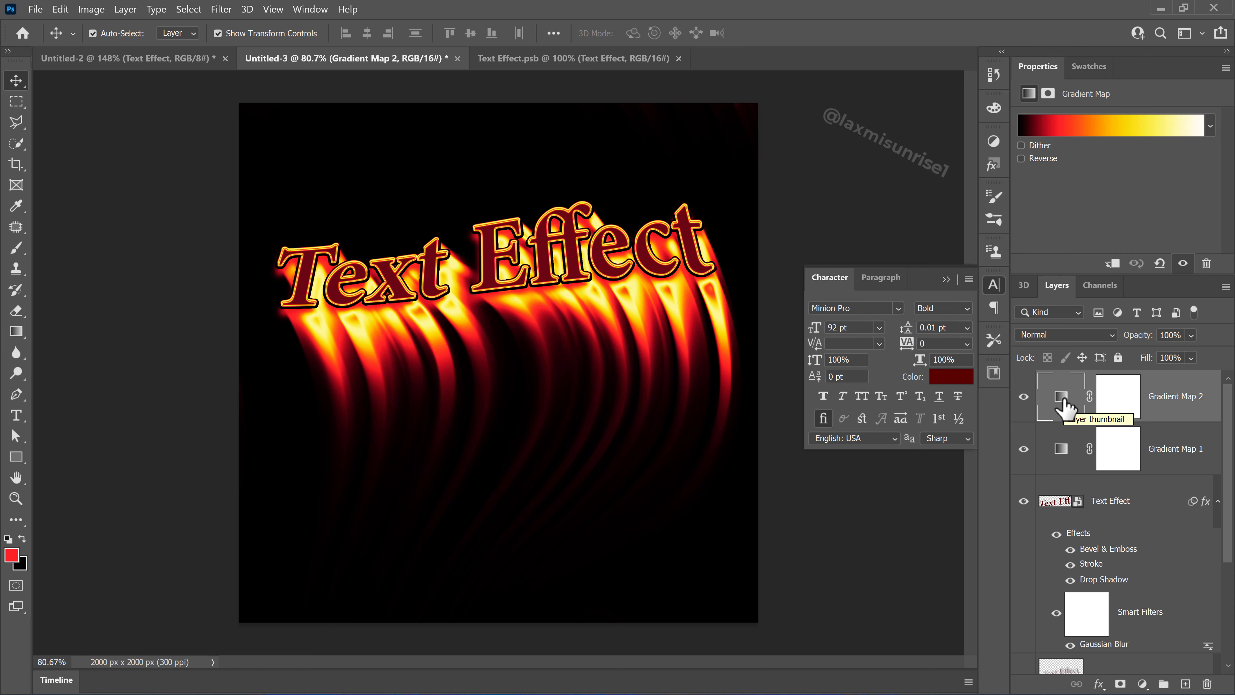
left_click(1094, 127)
left_click(702, 483)
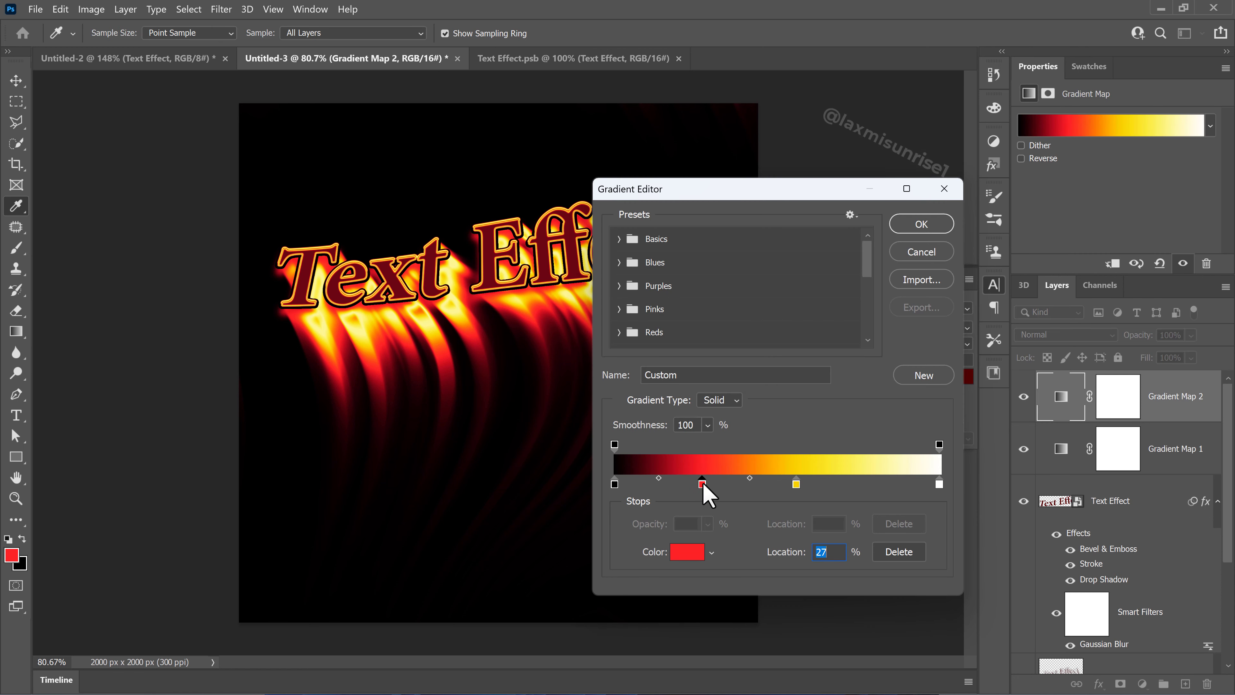
left_click_drag(702, 484, 660, 484)
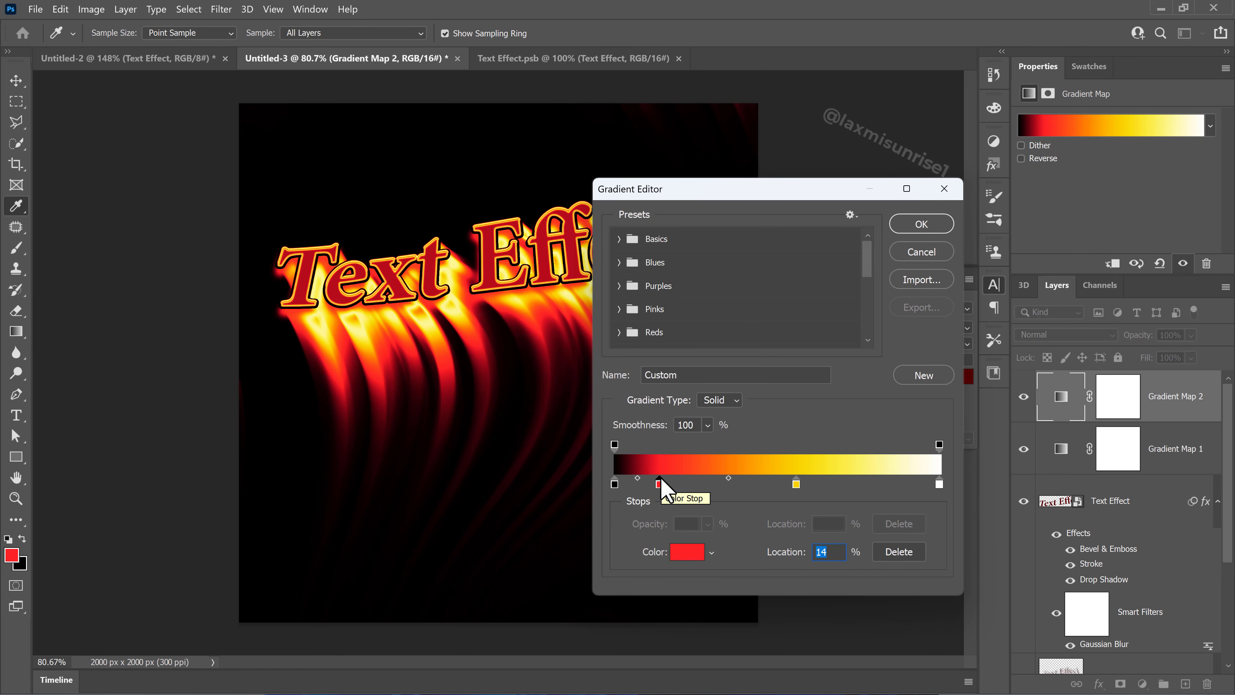
left_click_drag(798, 484, 853, 491)
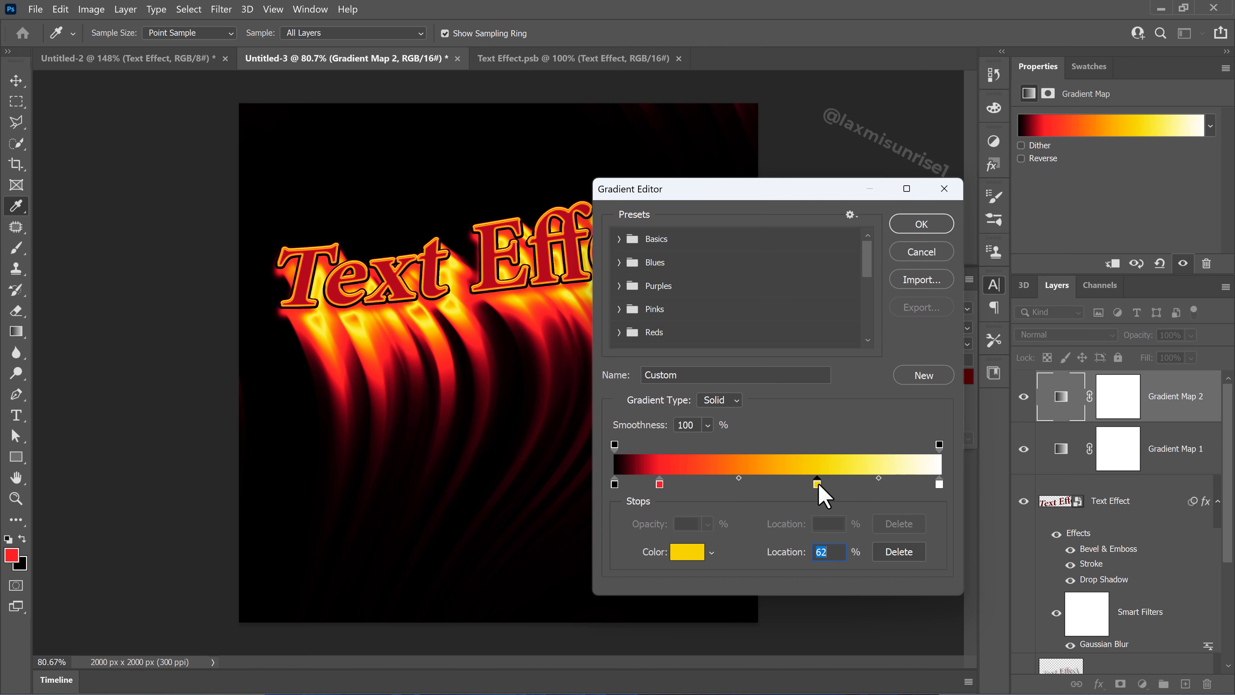
left_click(927, 225)
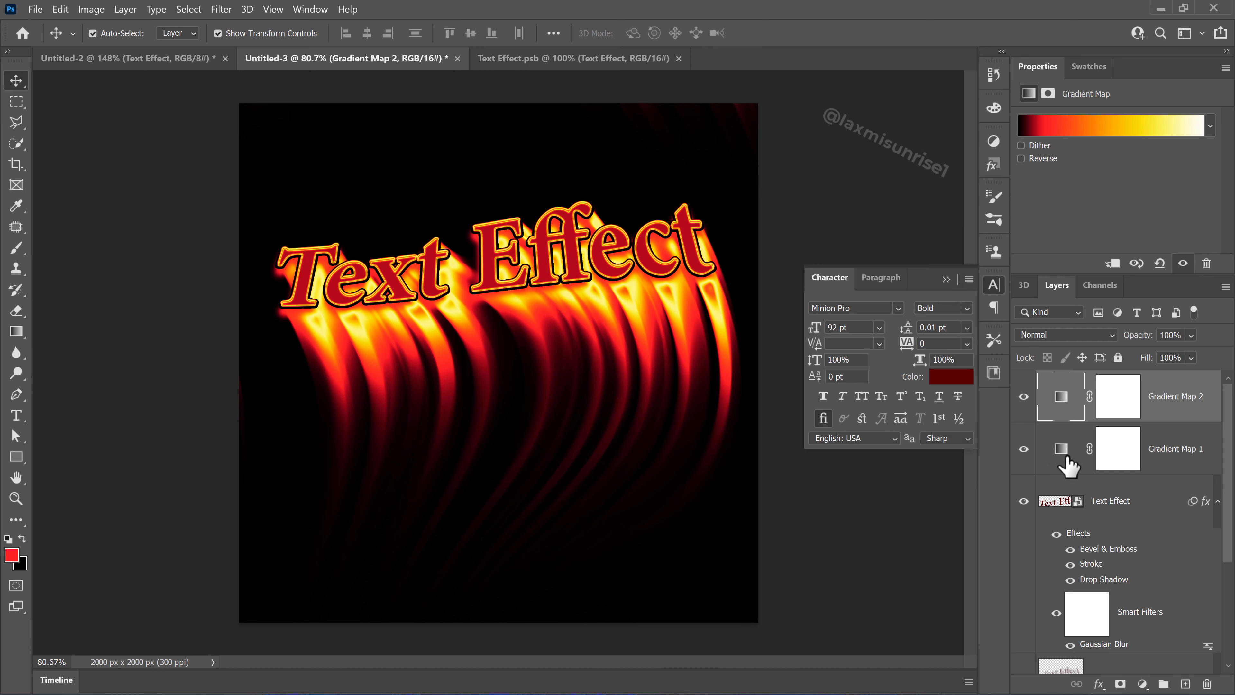
In the Gradient Map 1 gradient, move the first dark grey stop to 15%, shift both middle stops left and put the last light stop at 82%
left_click(1065, 455)
left_click(1133, 124)
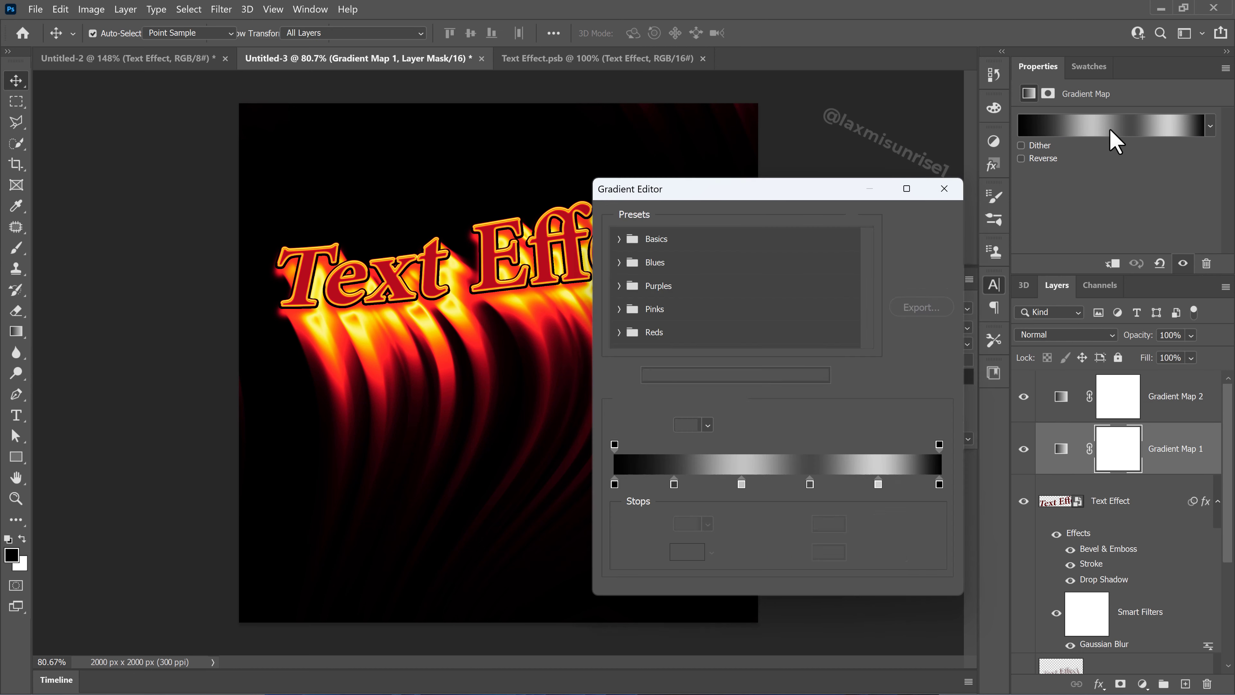
left_click(666, 486)
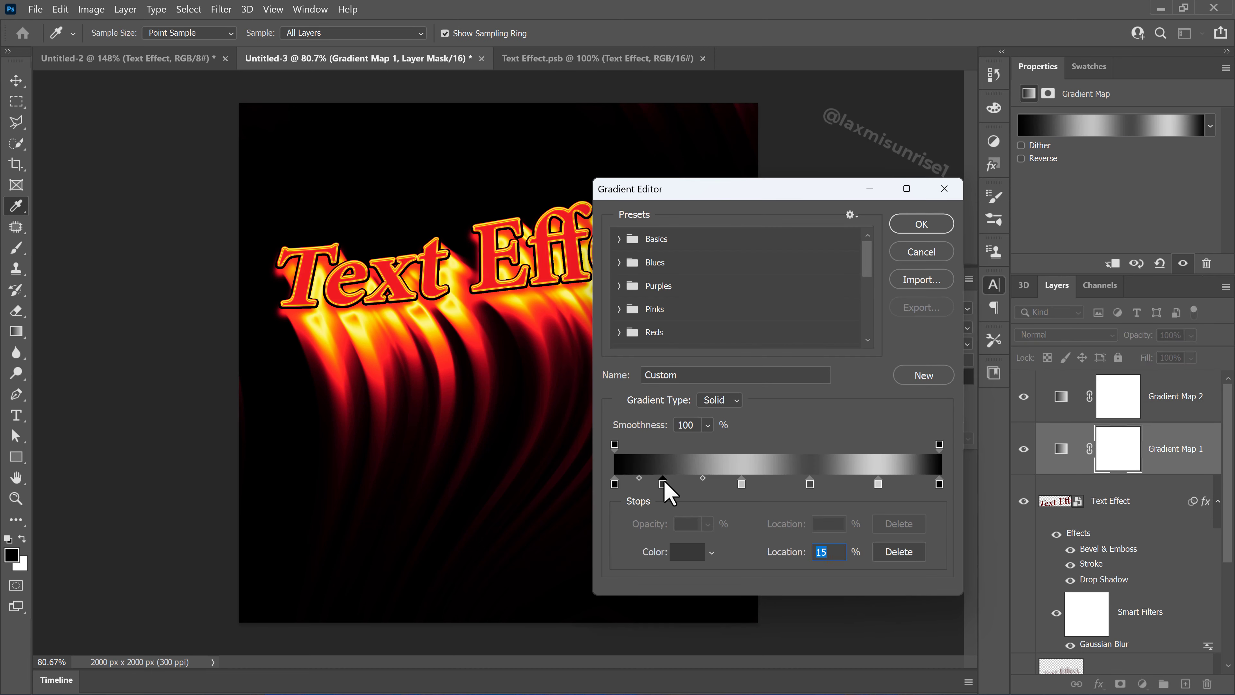
left_click_drag(741, 484, 724, 485)
left_click_drag(810, 484, 789, 486)
mouse_move(878, 484)
left_mouse_down()
mouse_move(901, 490)
mouse_move(864, 489)
mouse_move(896, 490)
left_mouse_up()
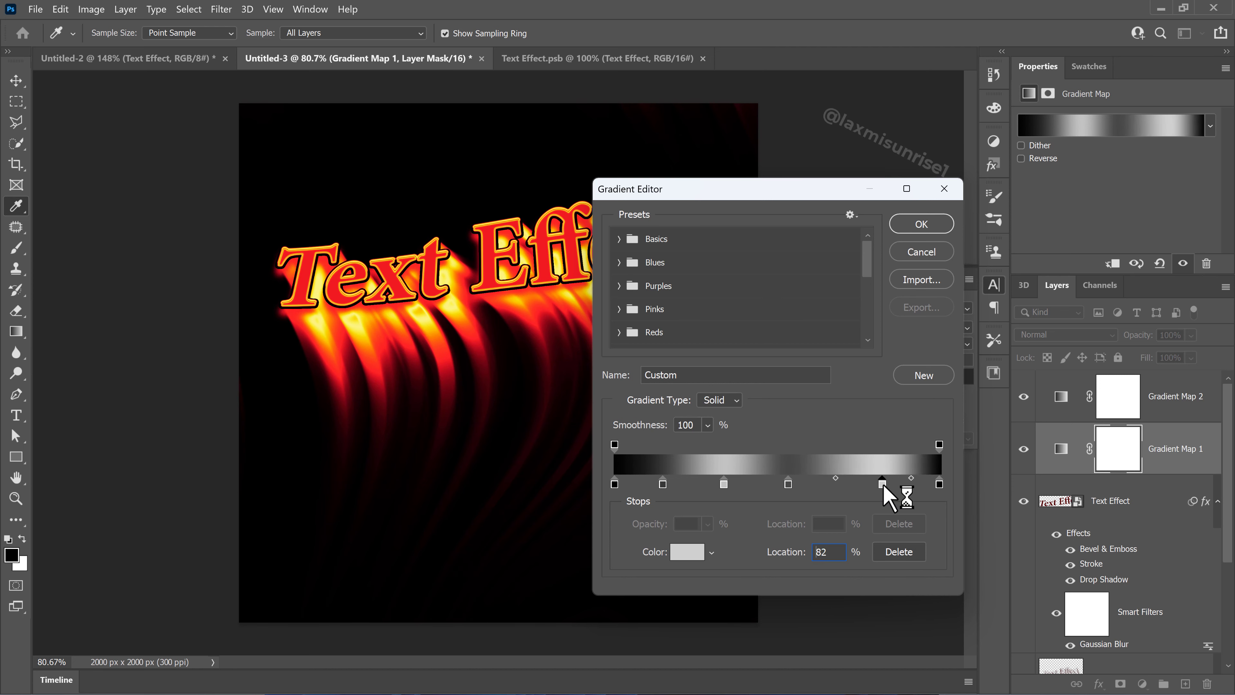
left_click(923, 224)
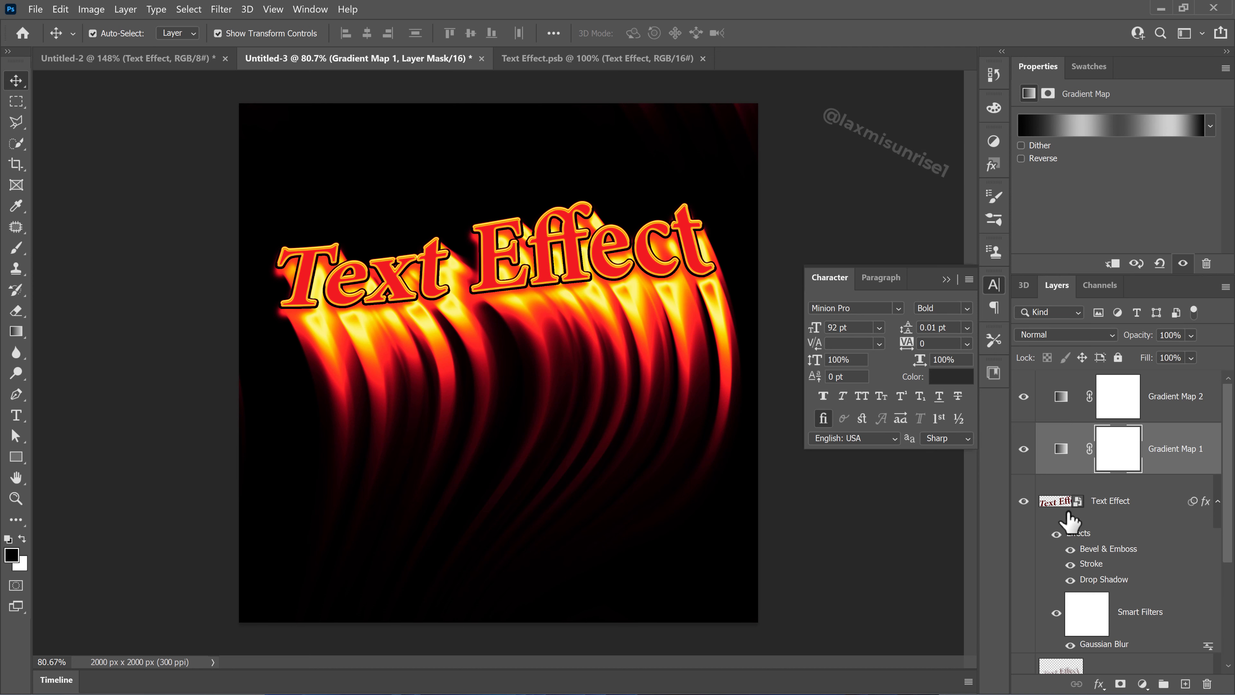
Set the text colour in the Text Effect smart object to #320000, save it and return to the Untitled-3 document
left_click(610, 59)
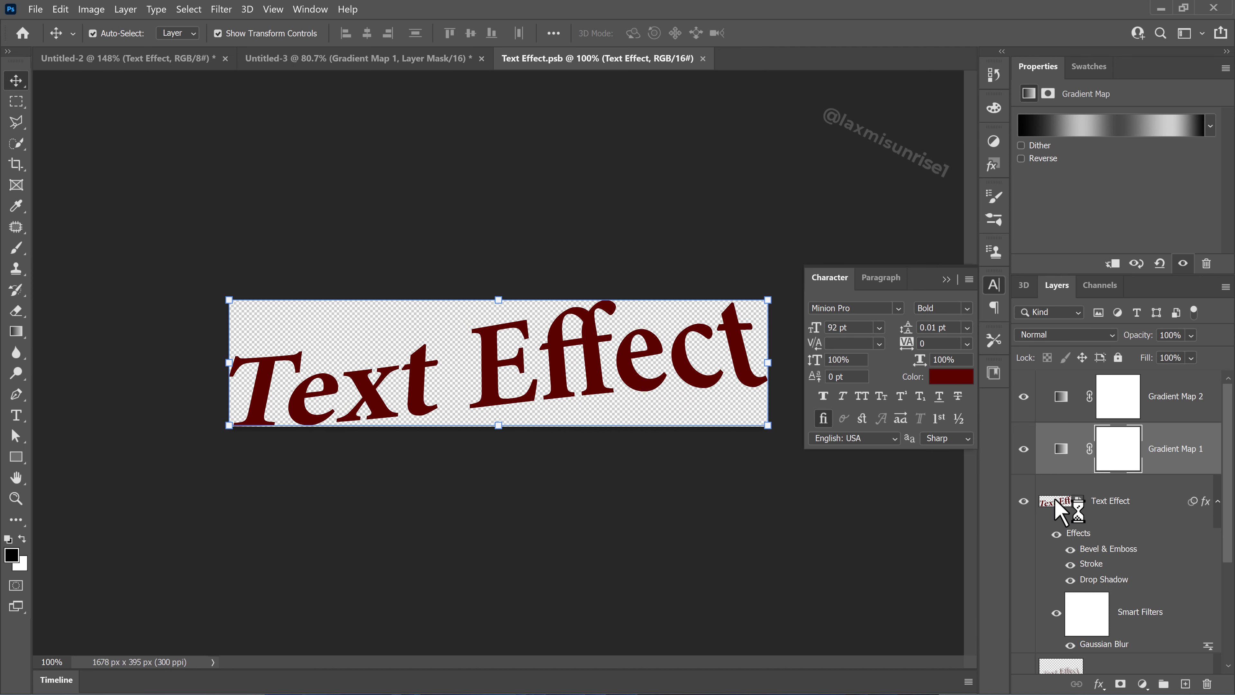
left_click(946, 375)
left_click(685, 299)
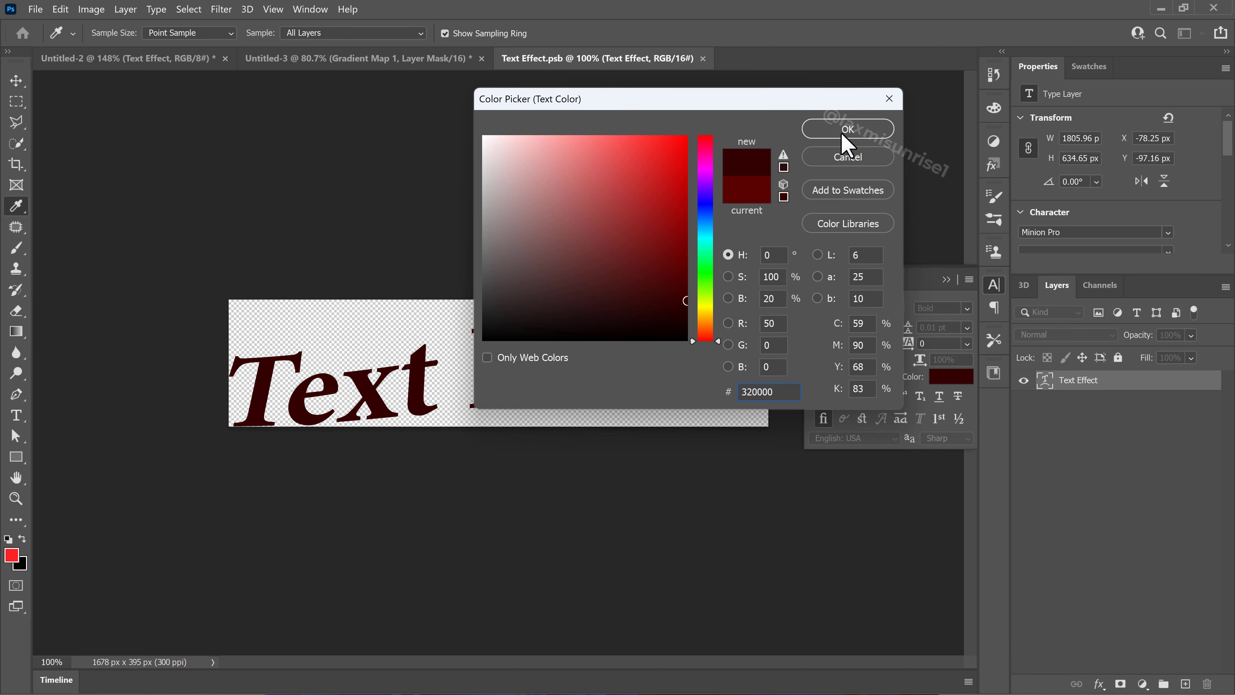
left_click(844, 131)
key("ctrl")
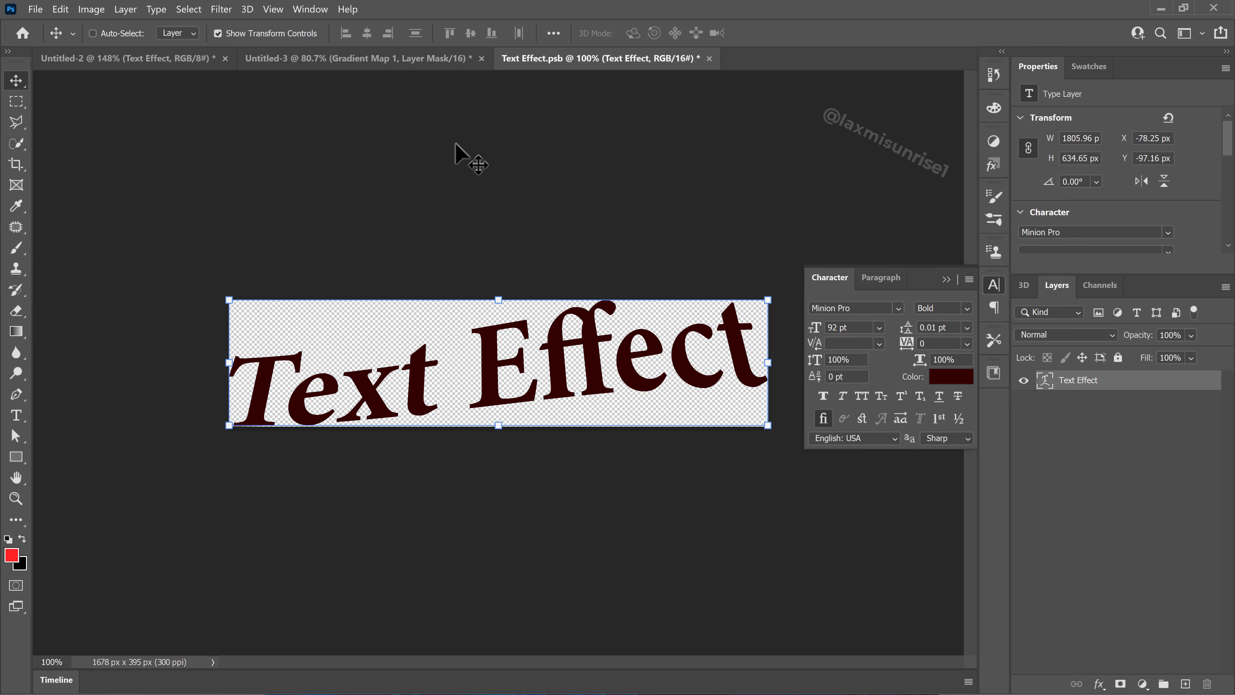
key("ctrl+s")
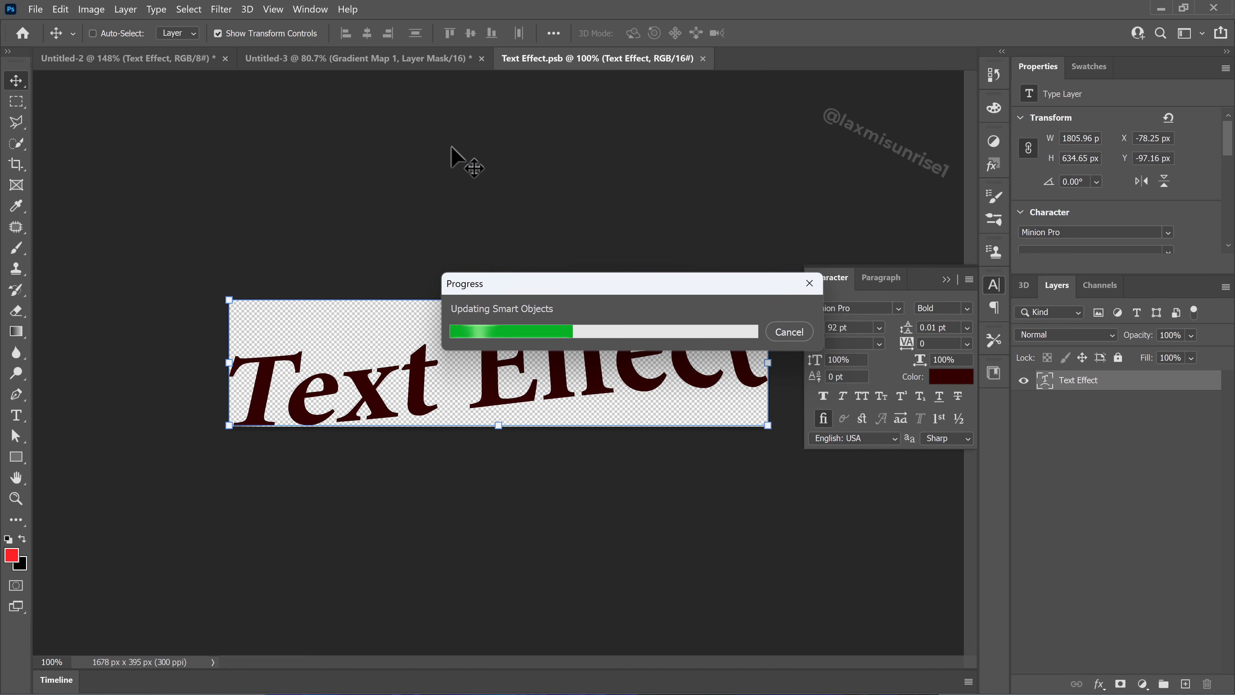
left_click(403, 60)
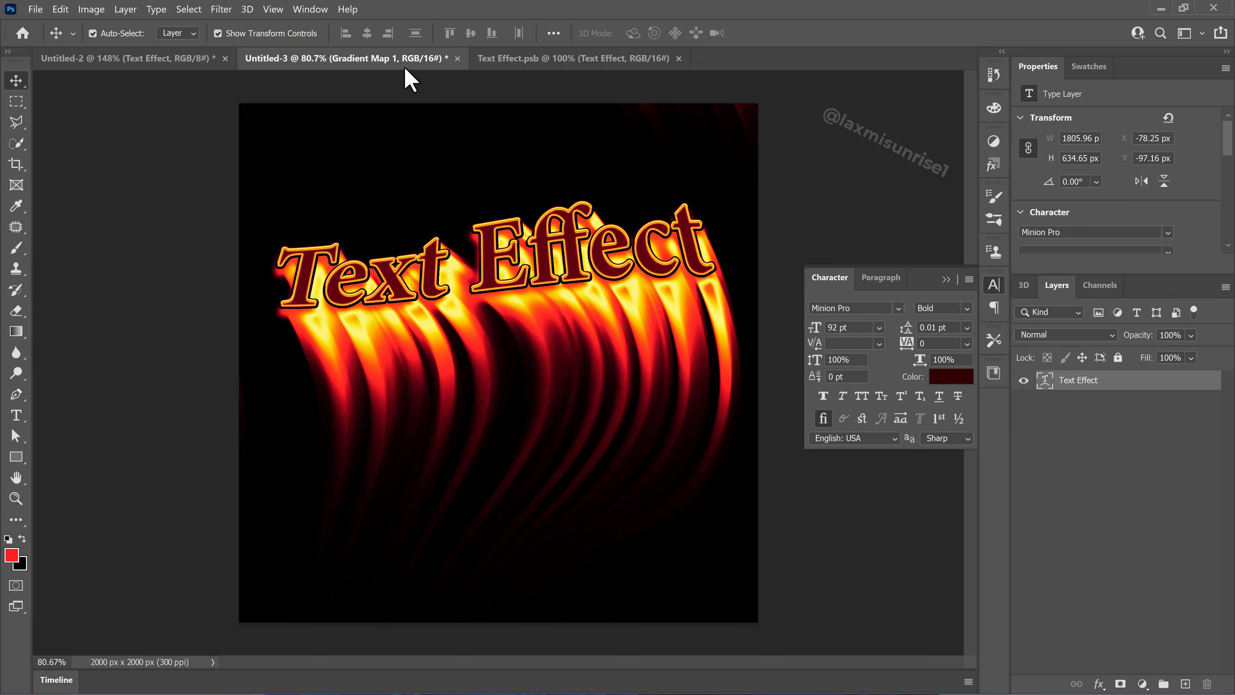
Replace the wording inside the Text Effect smart object with "Design"
left_click(880, 197)
left_click(622, 273)
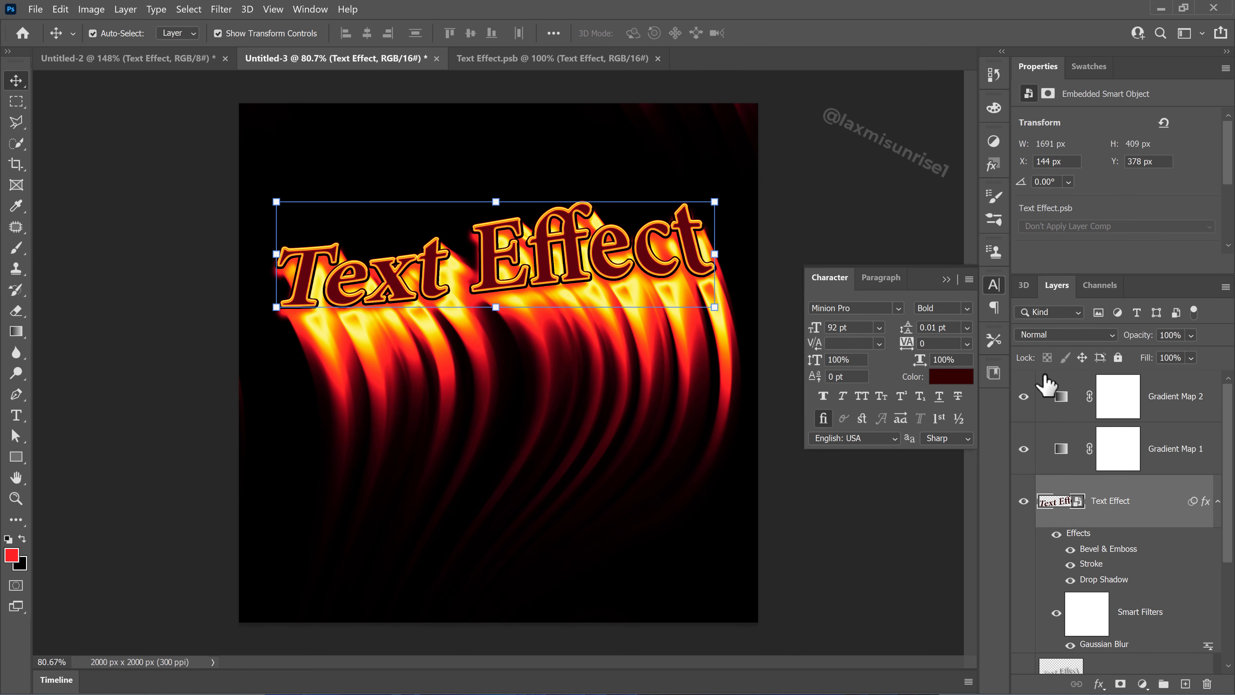
left_click(471, 62)
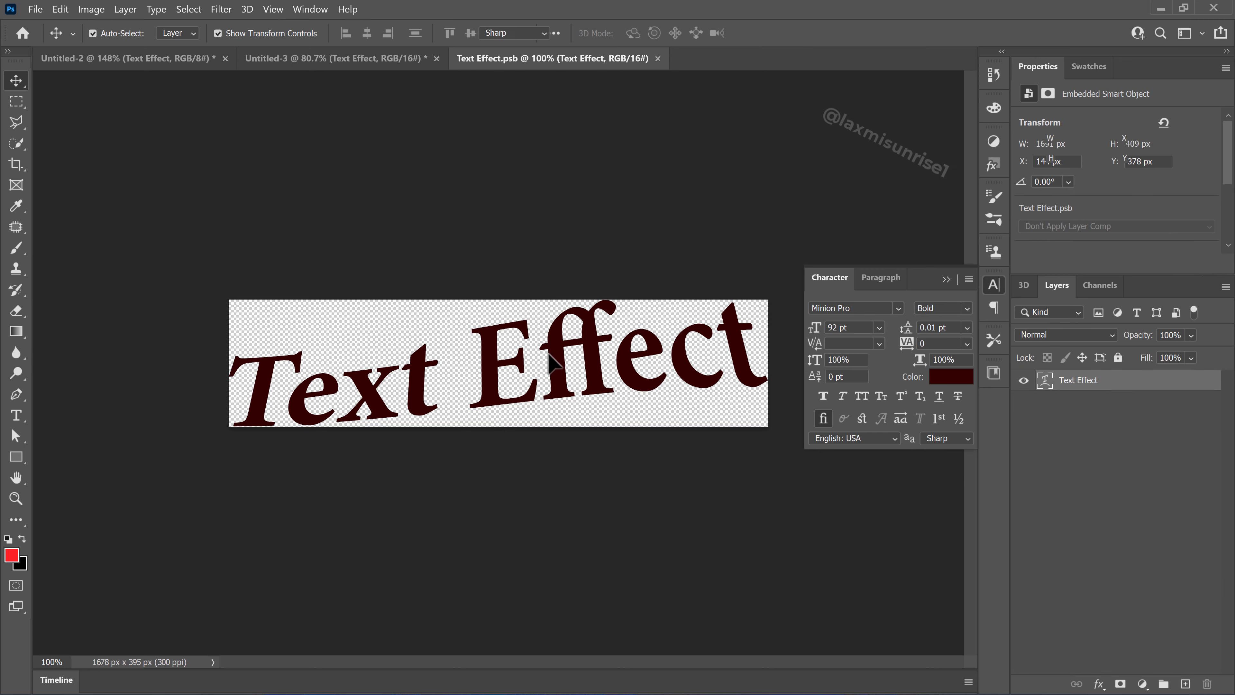
double_click(544, 354)
double_click(544, 353)
left_click(401, 360)
left_click_drag(248, 374, 781, 390)
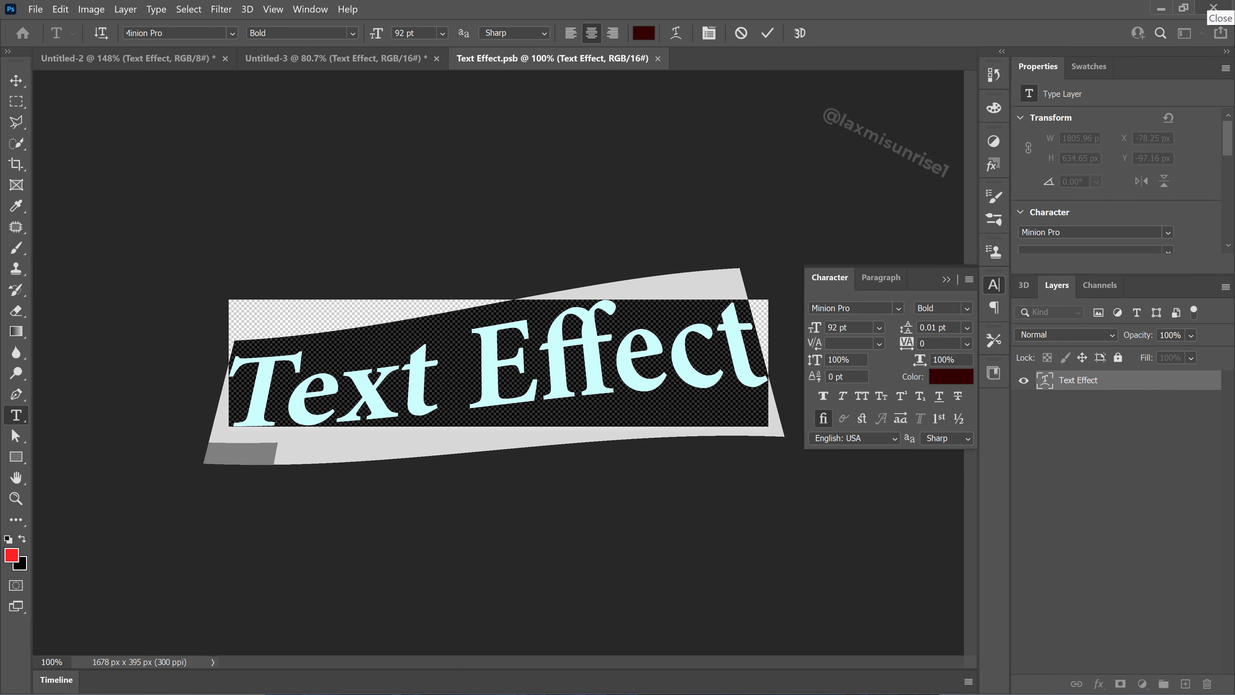
type("Design")
left_click(767, 32)
Save the edited smart object and return to the Untitled-3 document
key("v")
key("ctrl+s")
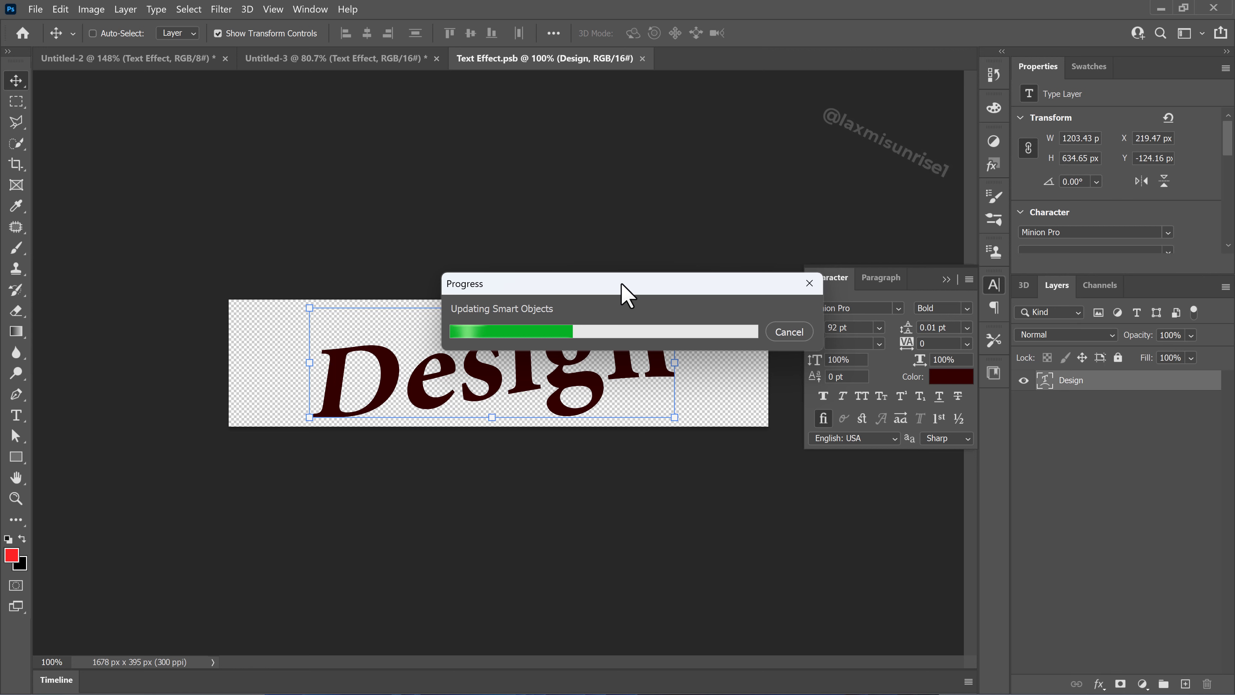
left_click(384, 59)
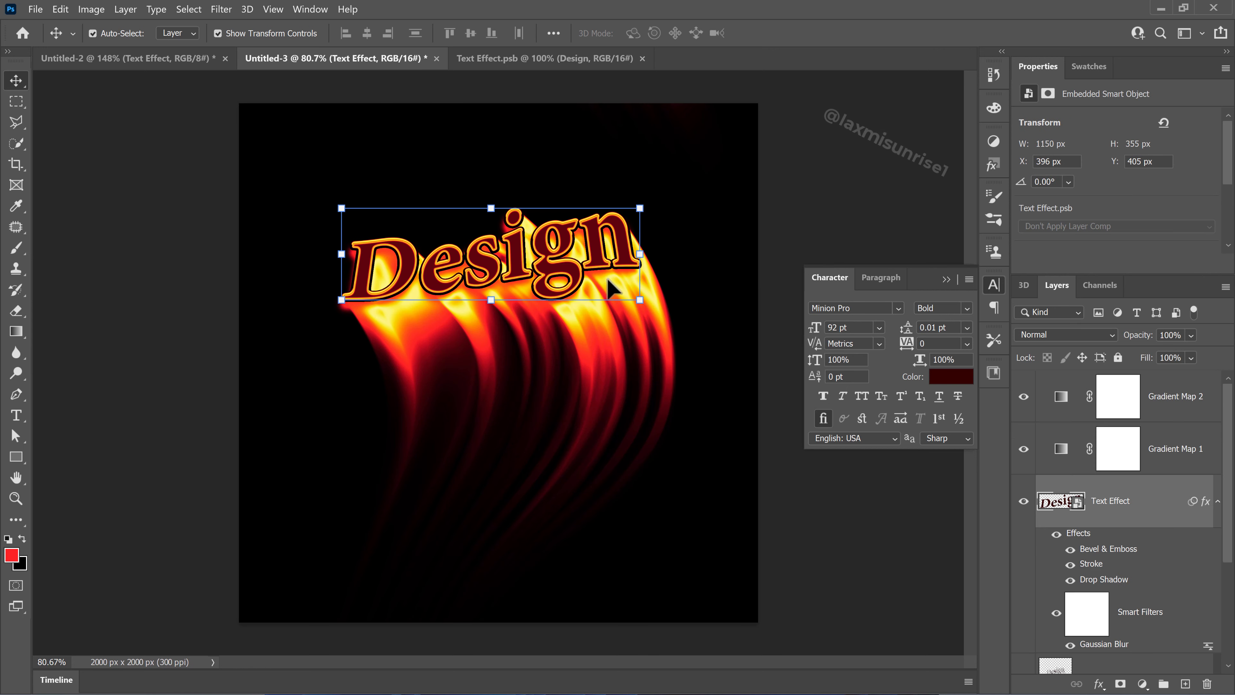
Deselect the text layer and bring up the file commands for the Untitled-3 document
left_click(794, 191)
left_click(36, 8)
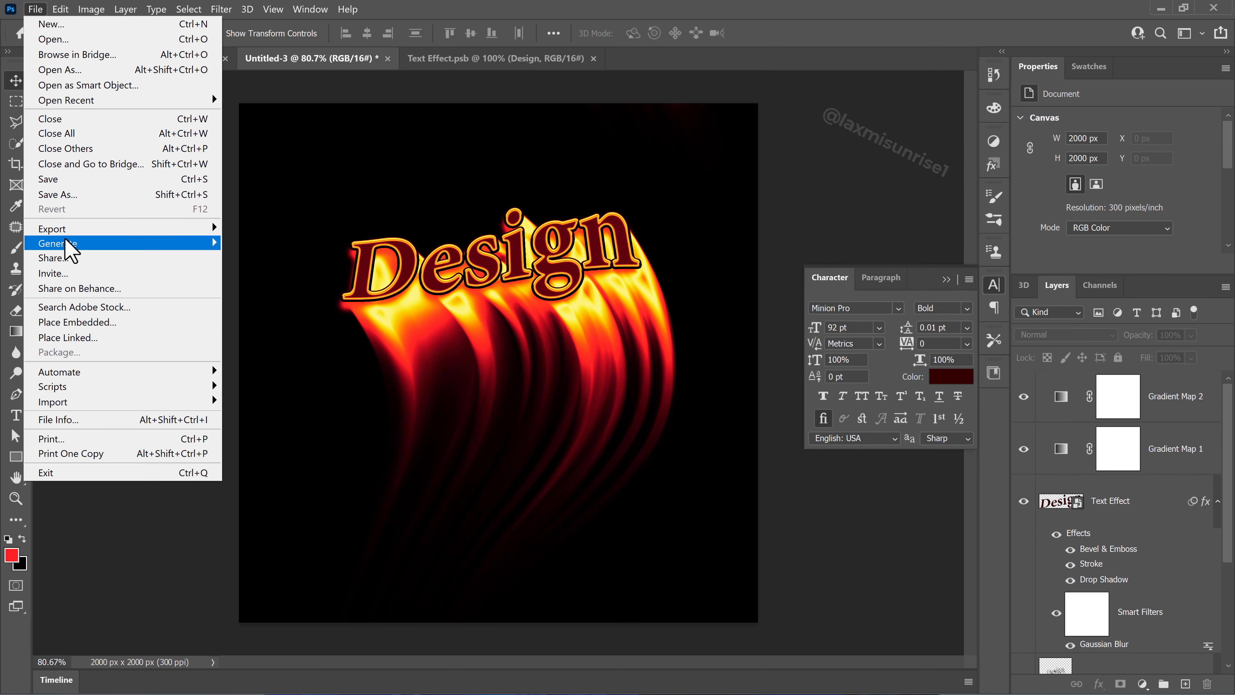